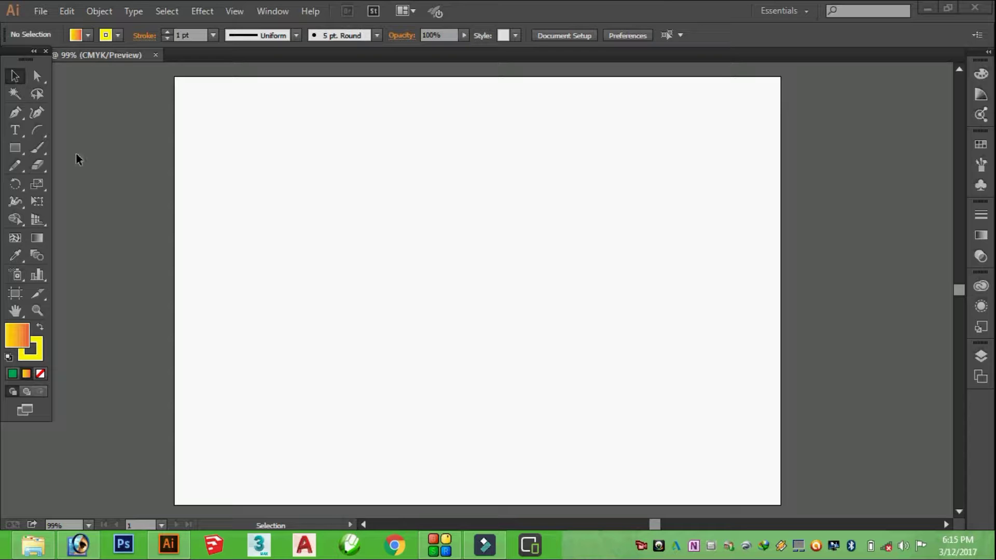
- Open the toolbar flyout holding the line segment, arc, spiral and grid tools
click(40, 130)
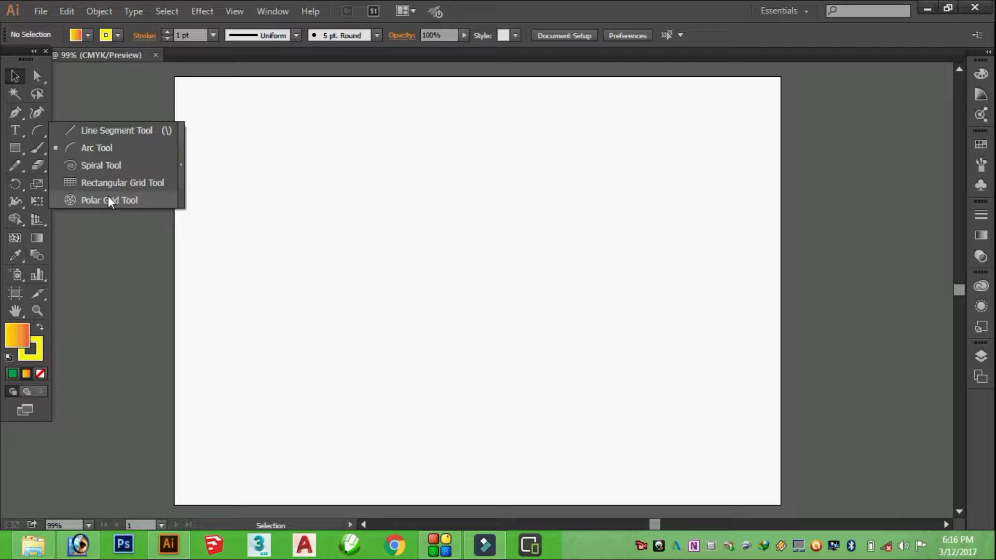
- Create a 303.15 pt straight line at 32.9° with the Line Segment Tool
click(96, 131)
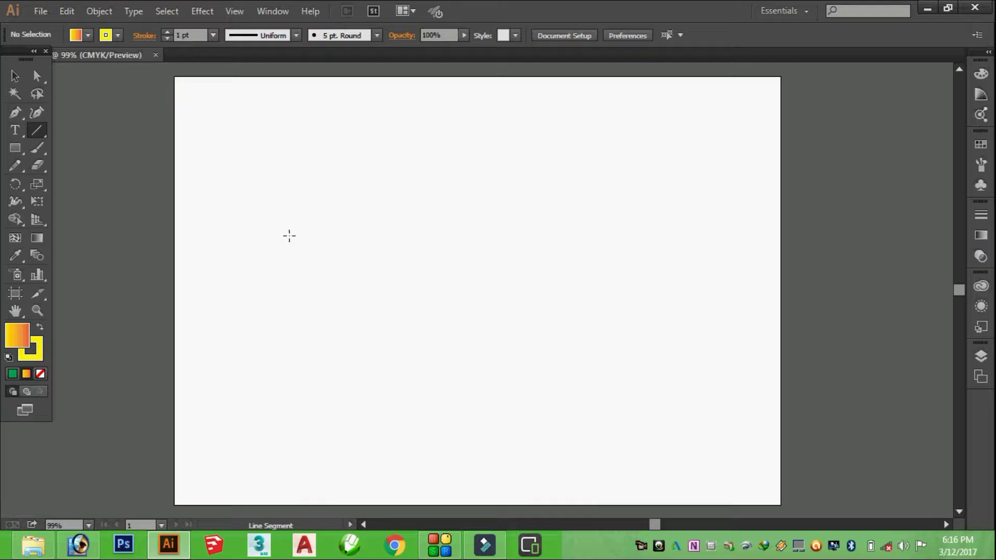
click(282, 229)
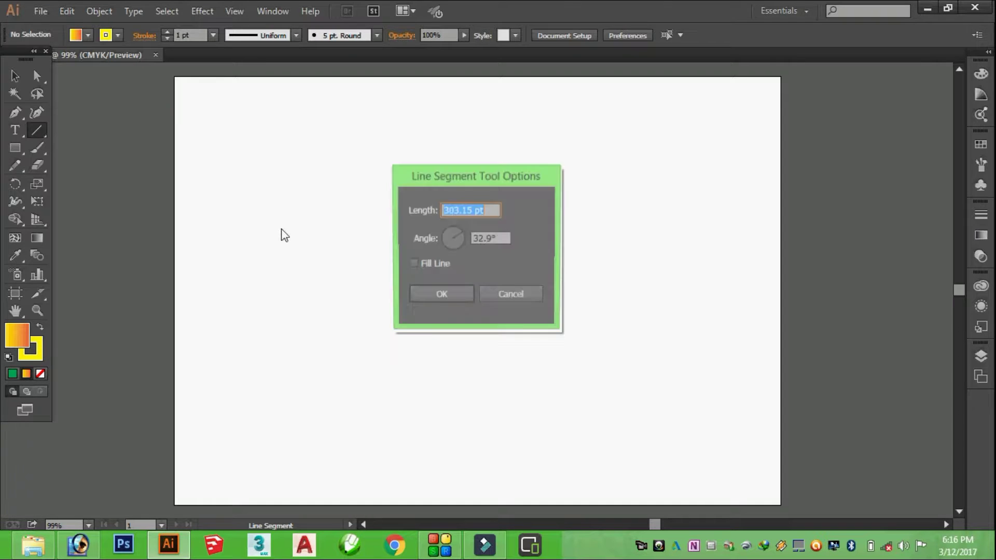
drag(454, 190, 475, 173)
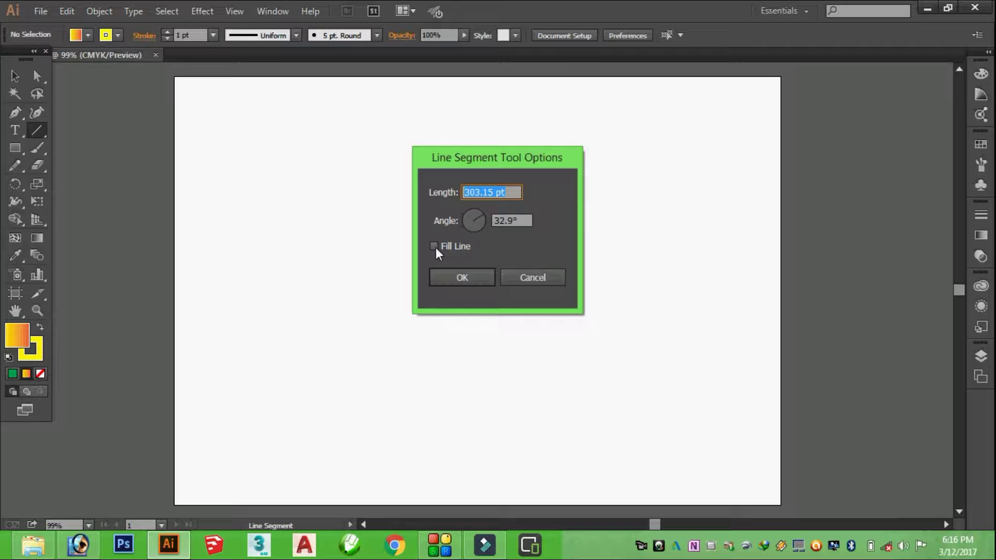
click(472, 278)
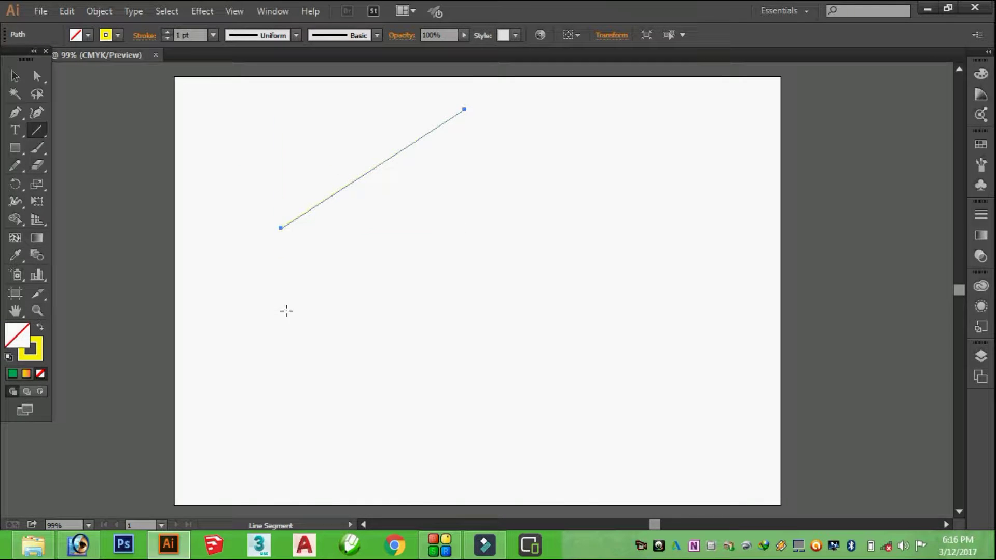
- Draw a 311.11 pt horizontal line below the diagonal one
drag(280, 289, 506, 291)
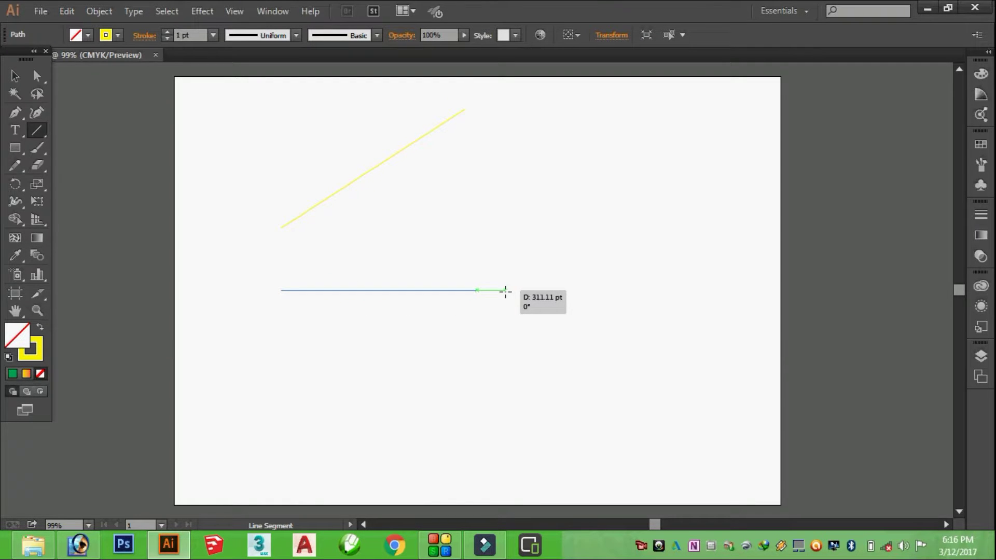
drag(506, 290, 505, 290)
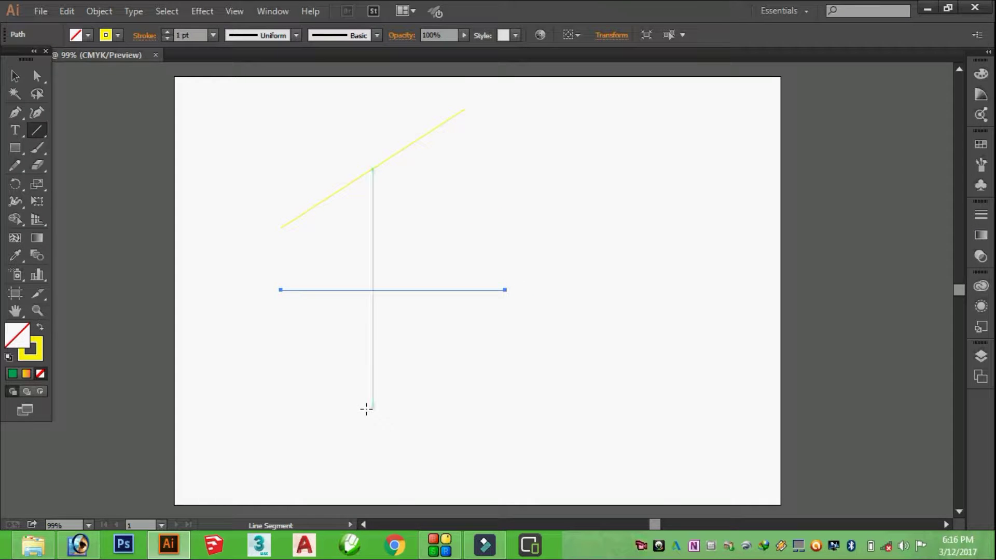
click(348, 383)
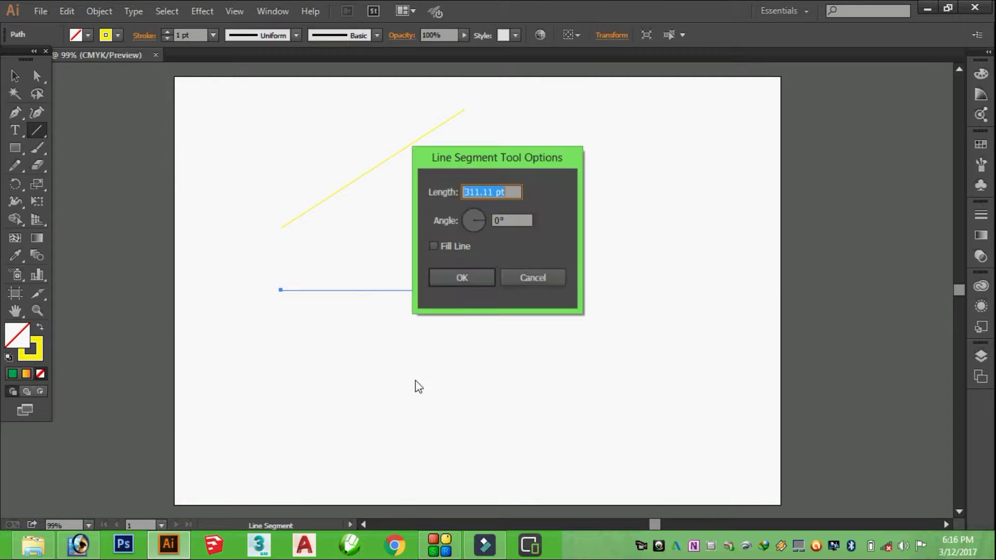
click(525, 278)
- Draw a second, lower horizontal line and a tall vertical line on the right
mouse_move(356, 356)
mouse_down()
mouse_move(583, 356)
mouse_move(478, 224)
mouse_move(552, 227)
mouse_move(578, 345)
mouse_move(548, 435)
mouse_move(561, 400)
mouse_move(554, 328)
mouse_move(518, 258)
mouse_move(534, 291)
mouse_move(538, 358)
mouse_move(611, 357)
mouse_up()
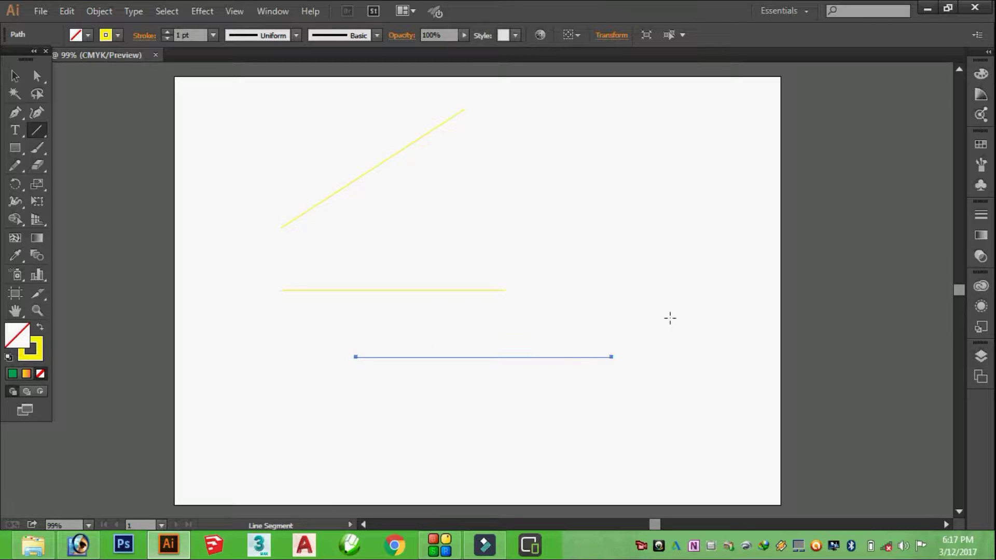
drag(611, 152, 622, 427)
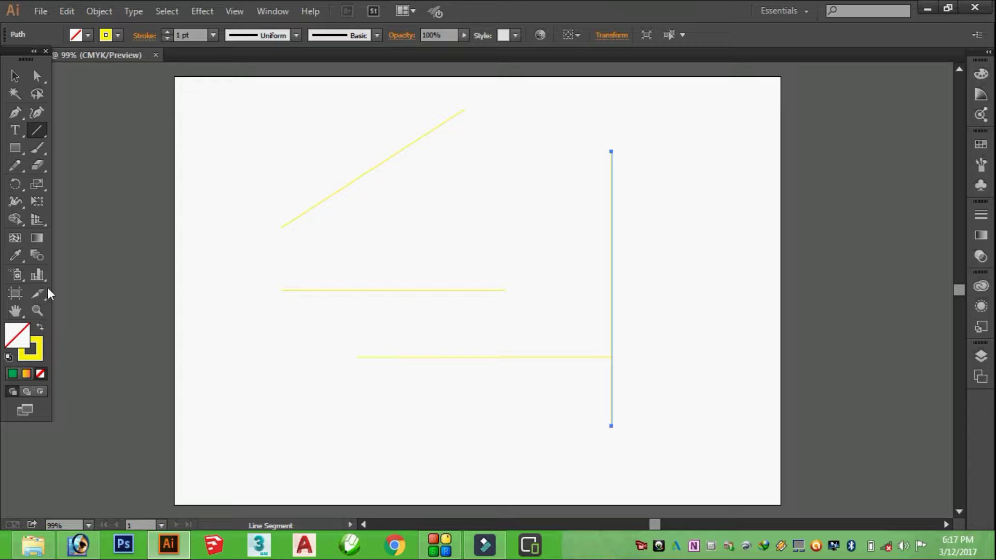
click(118, 36)
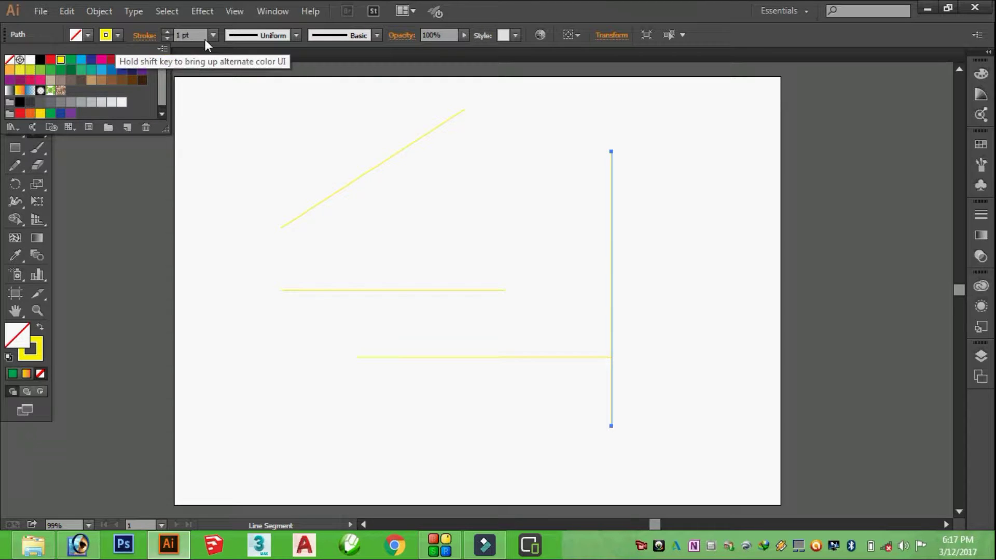
- Set the vertical line's stroke weight to 8 pt
click(615, 67)
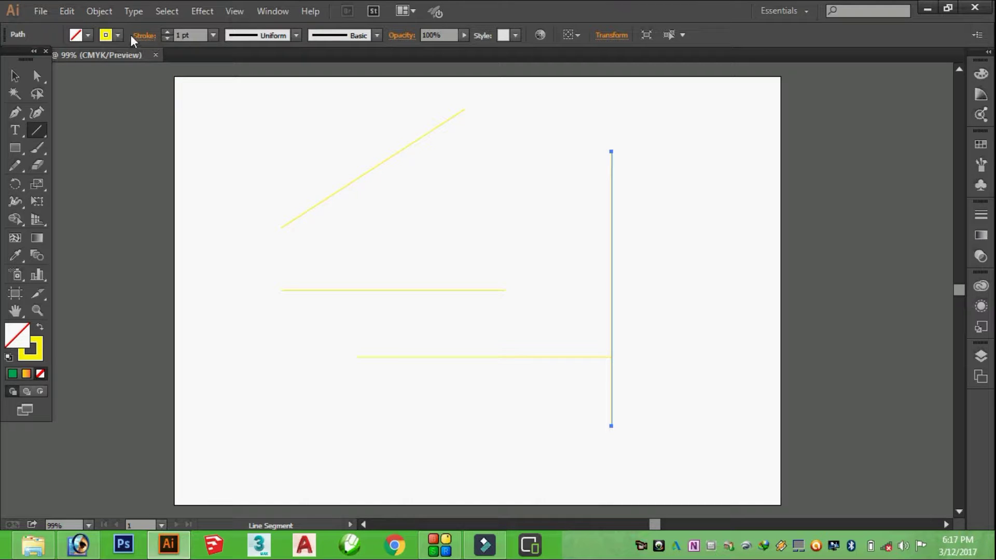
click(145, 36)
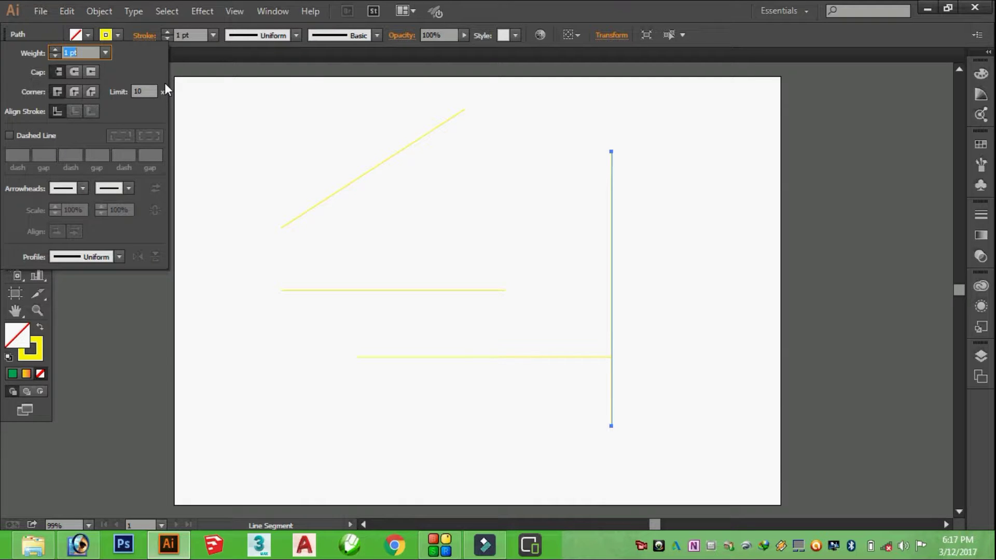
click(213, 36)
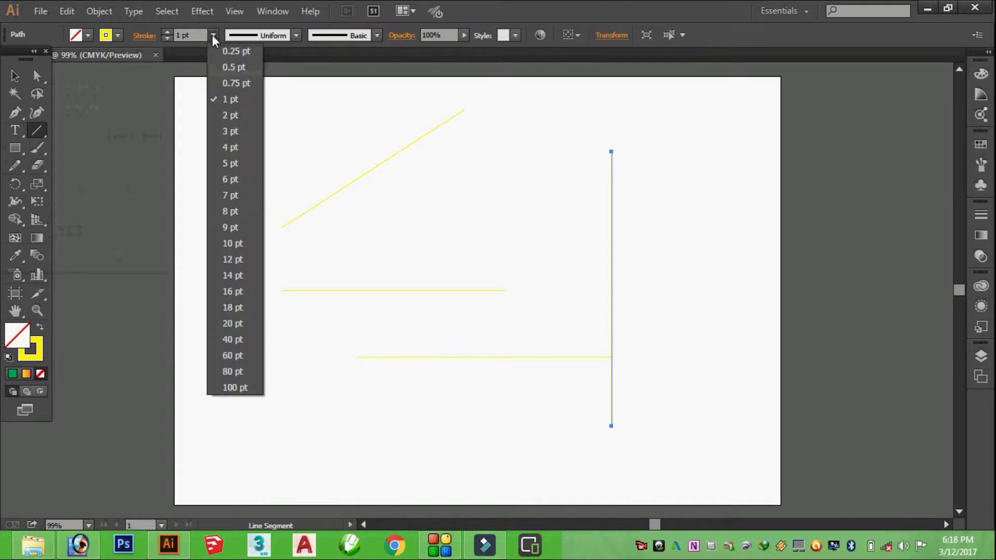
click(232, 212)
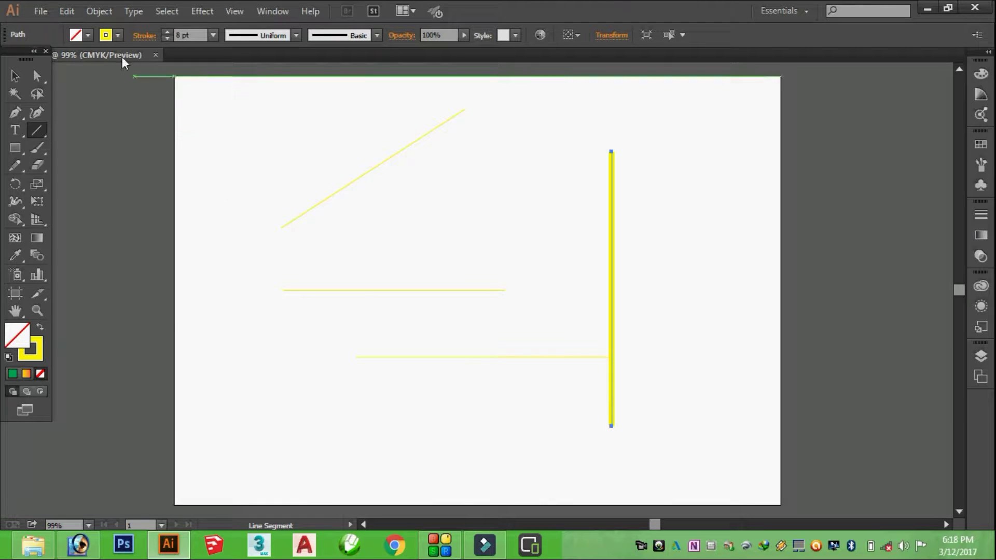
click(118, 36)
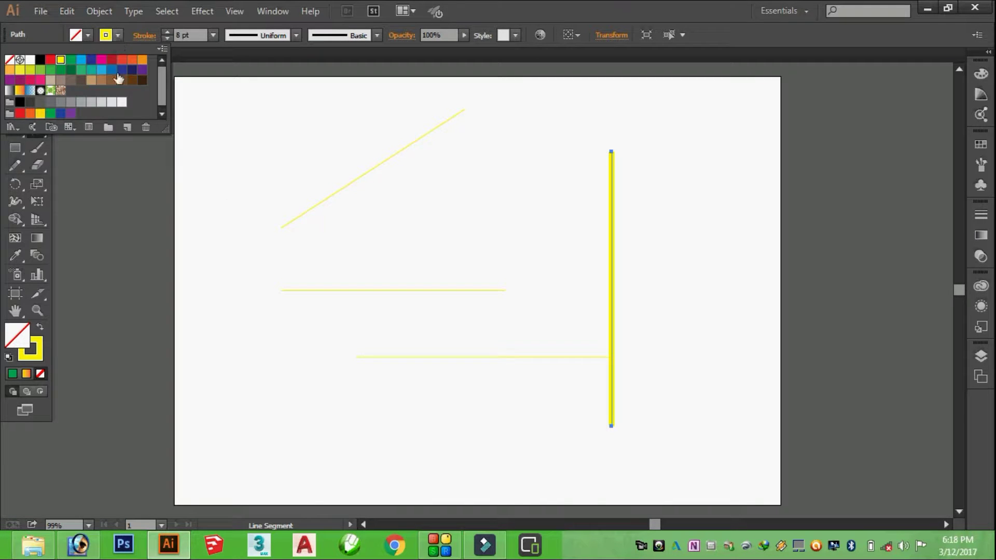
- Colour the vertical line's stroke red and give it round caps
click(51, 60)
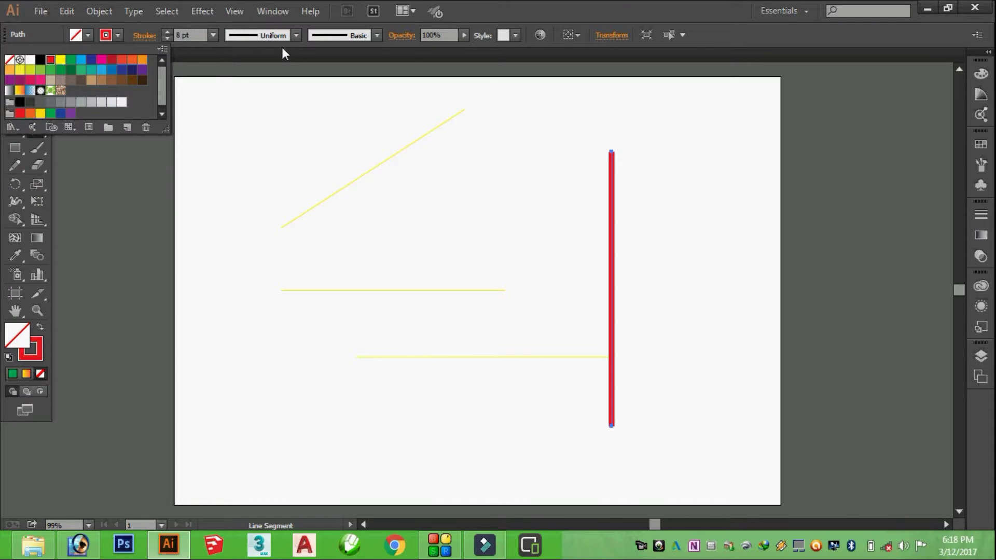
click(140, 39)
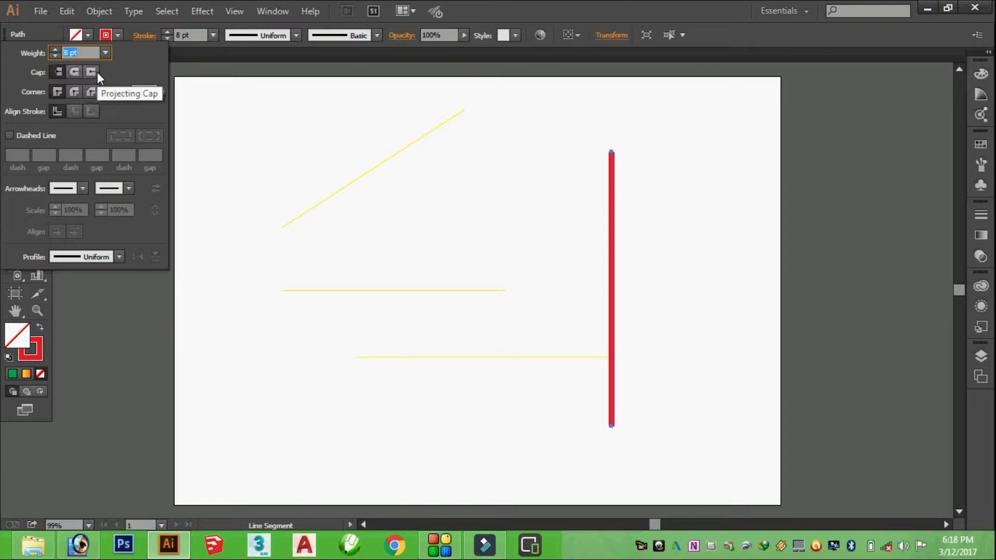
scroll(619, 156, up, 2)
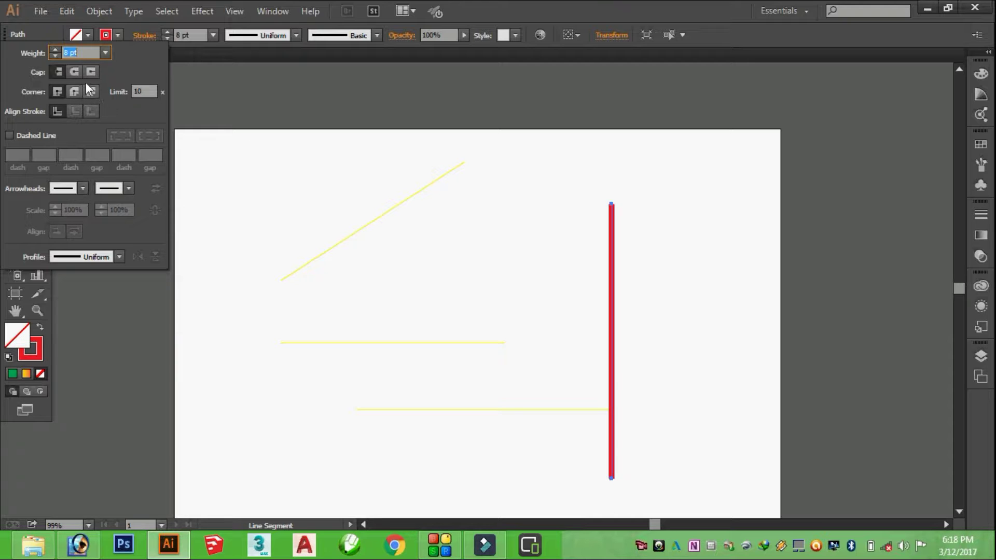
click(76, 71)
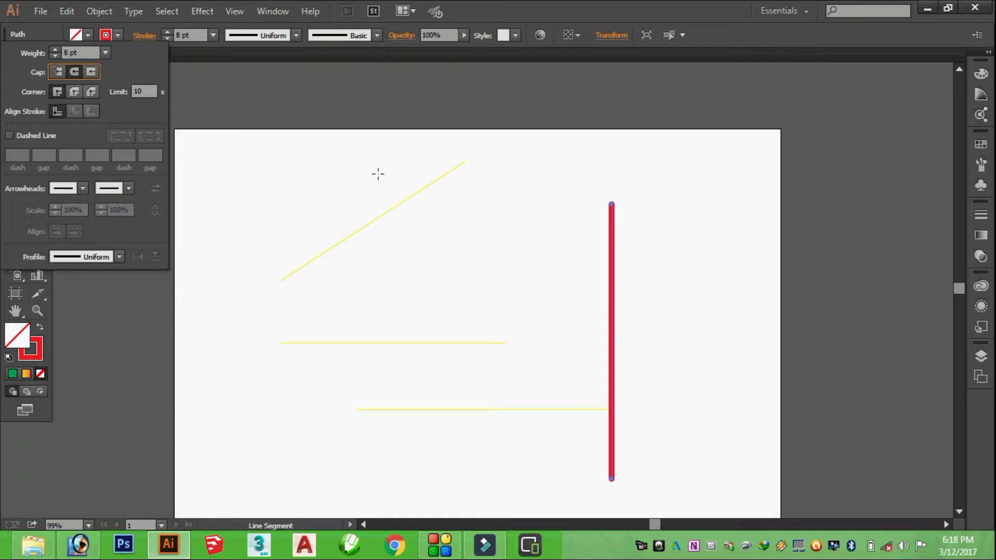
- Thicken the red line to 18 pt, keep round caps, and switch corners to bevel joins
click(213, 36)
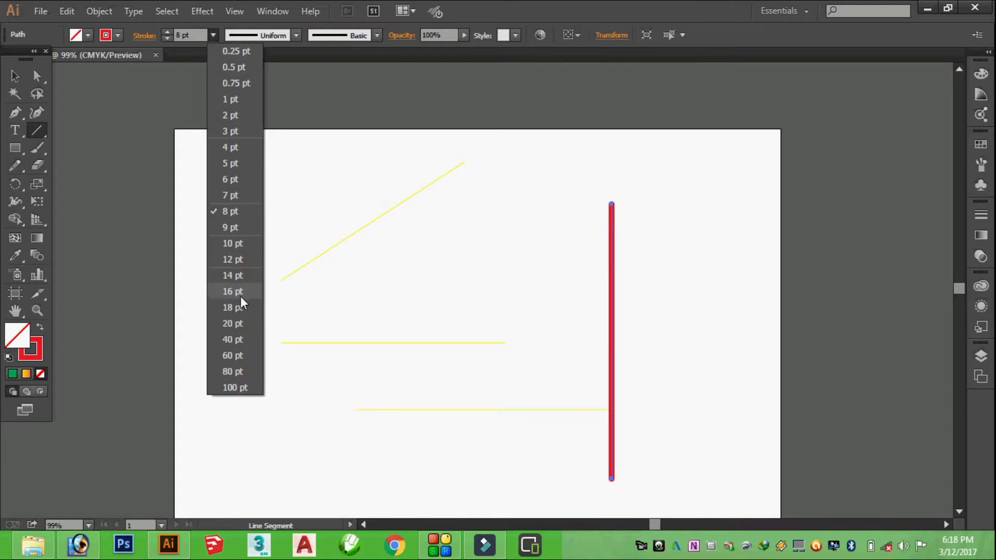
click(236, 305)
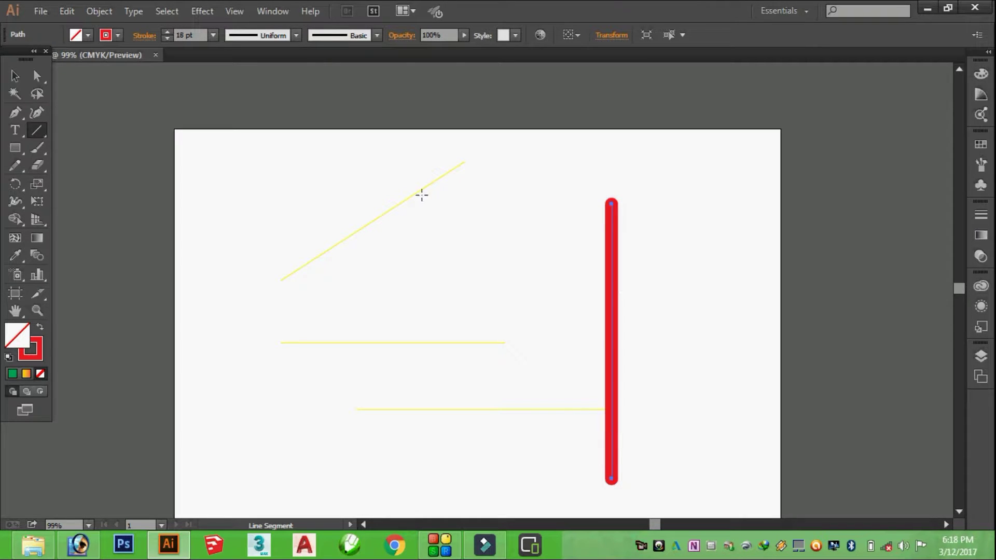
click(144, 35)
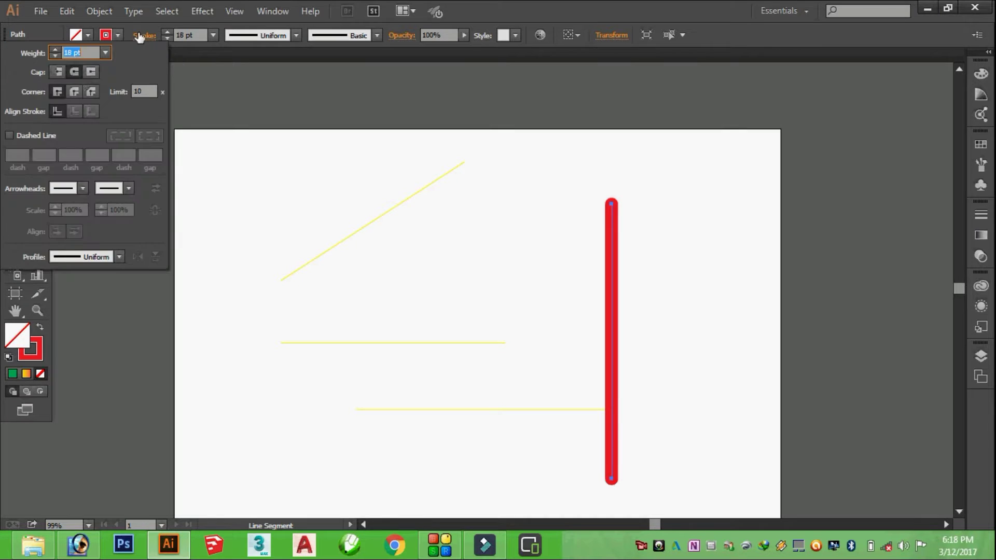
click(58, 72)
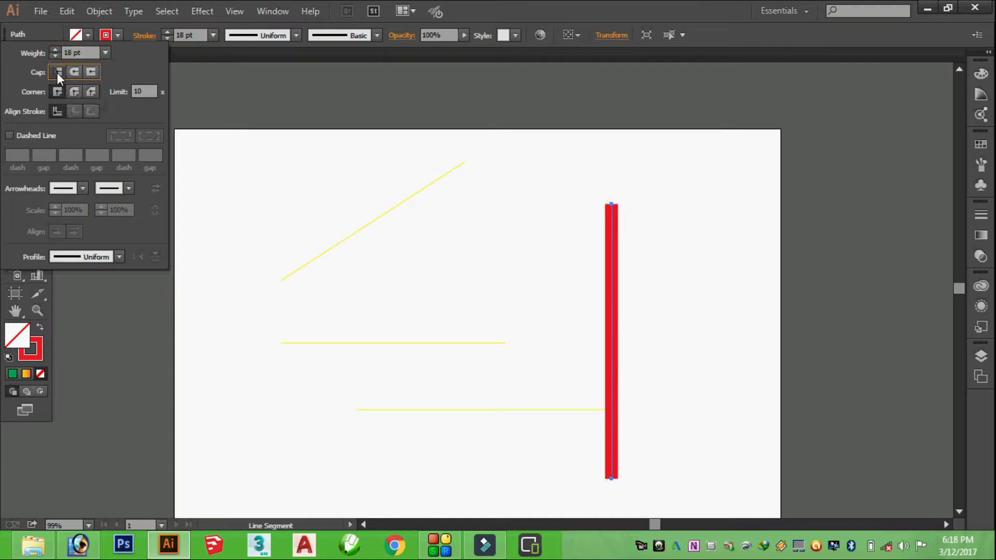
click(90, 72)
click(75, 71)
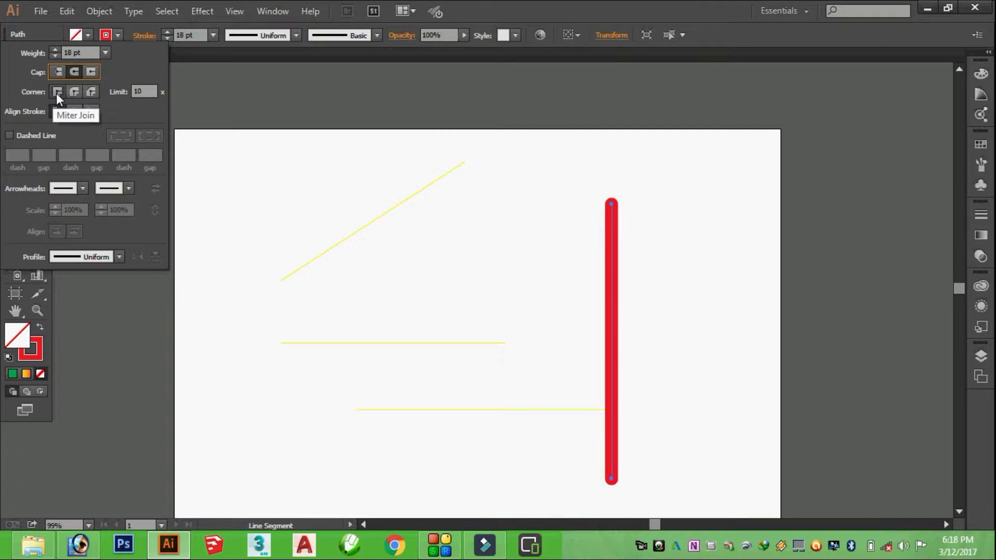
click(95, 92)
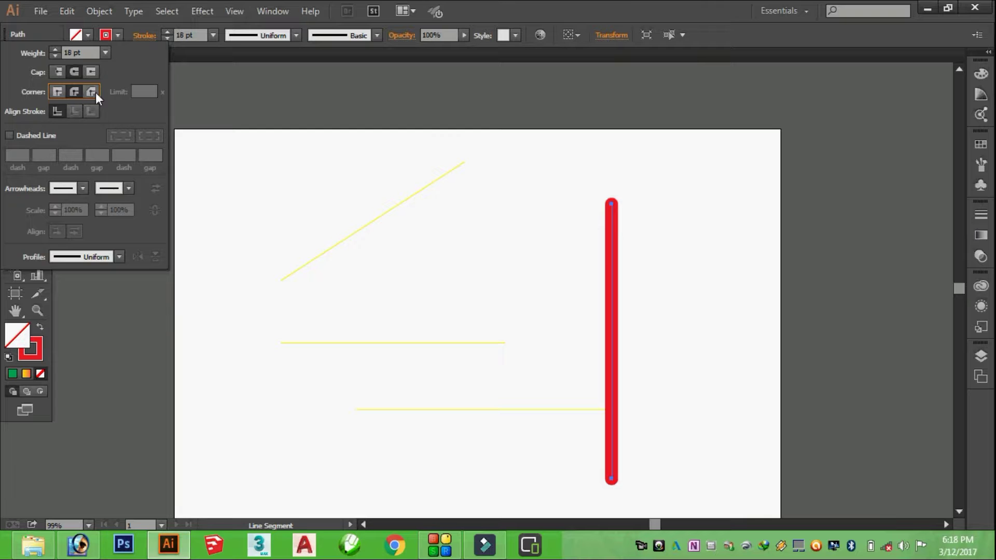
click(58, 113)
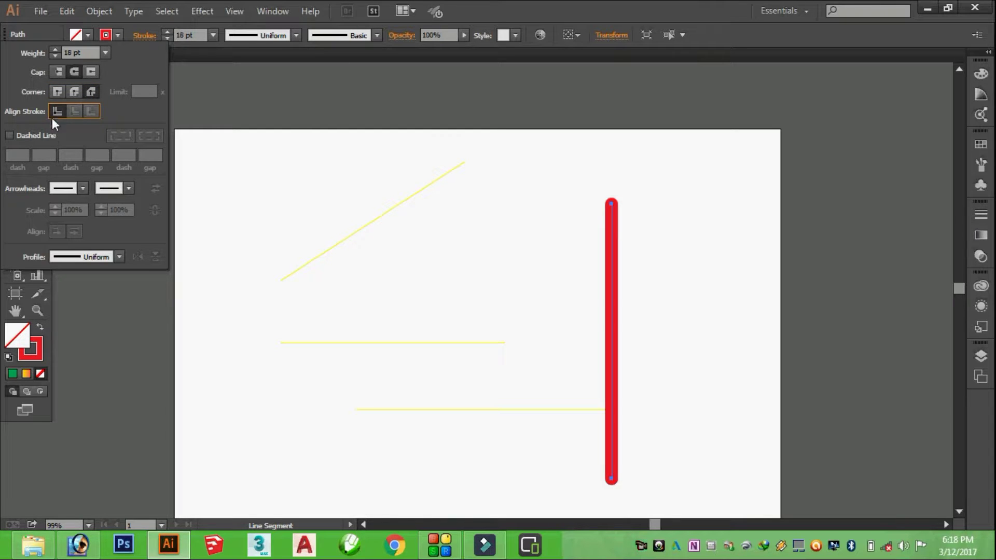
- Turn on Dashed Line for the red stroke and enter first dash and gap values
click(11, 134)
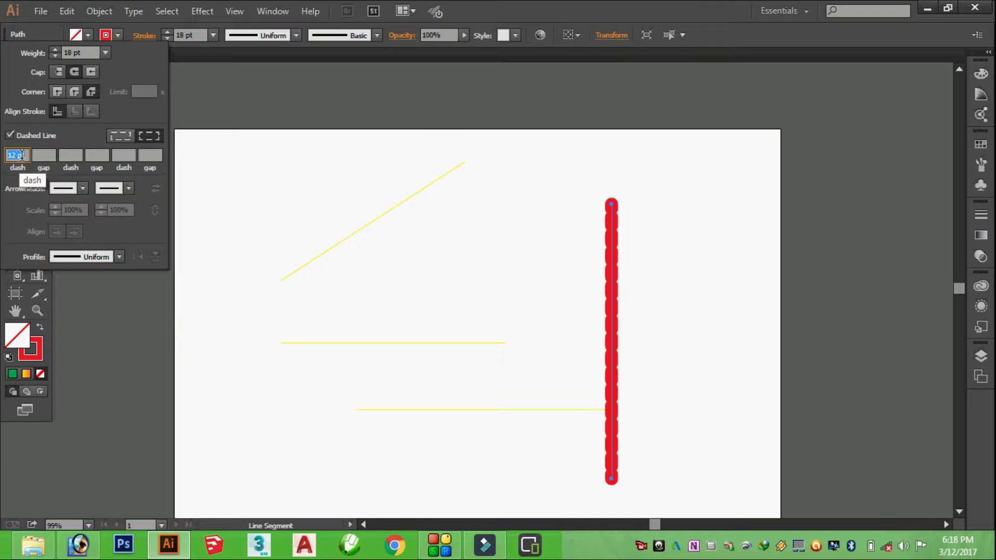
text(1)
text(pt5)
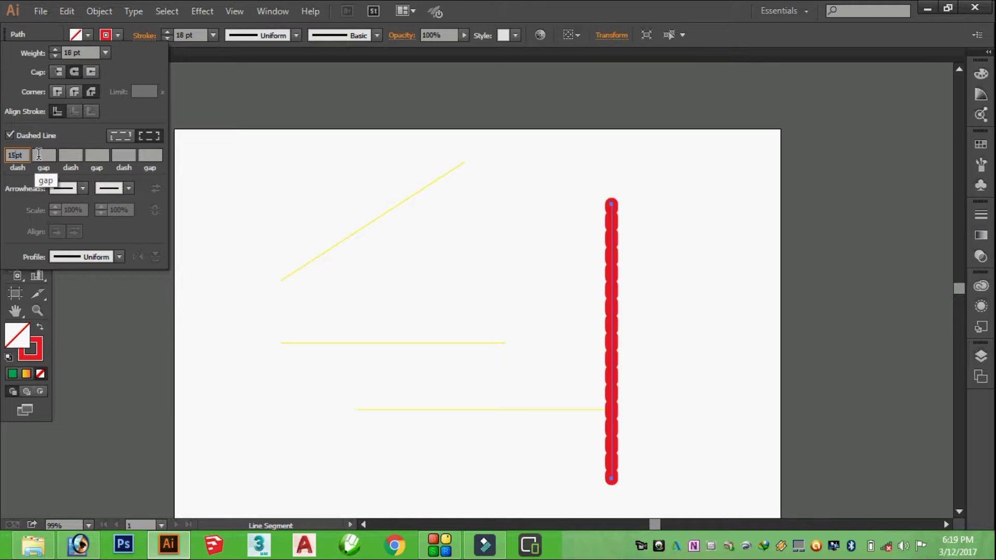
click(38, 154)
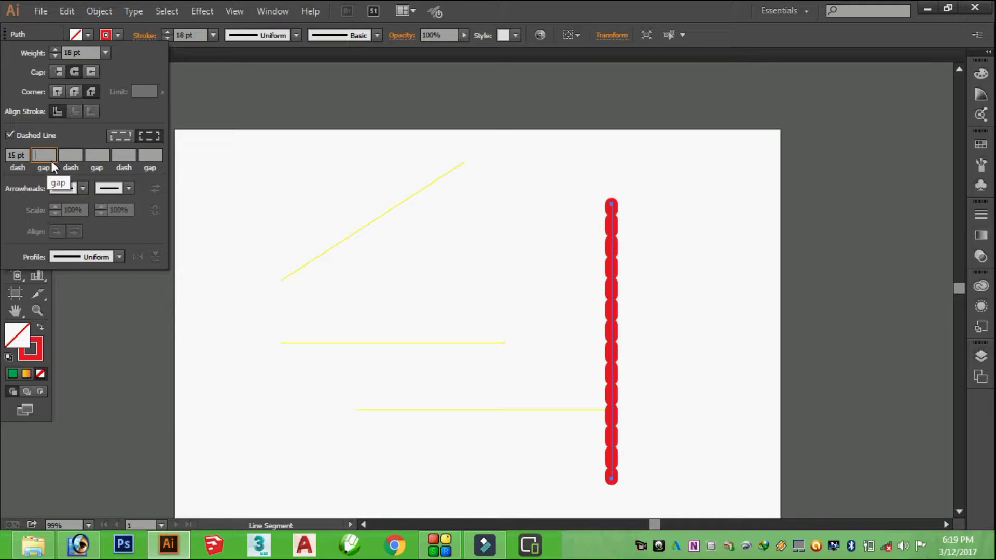
text(6)
click(69, 155)
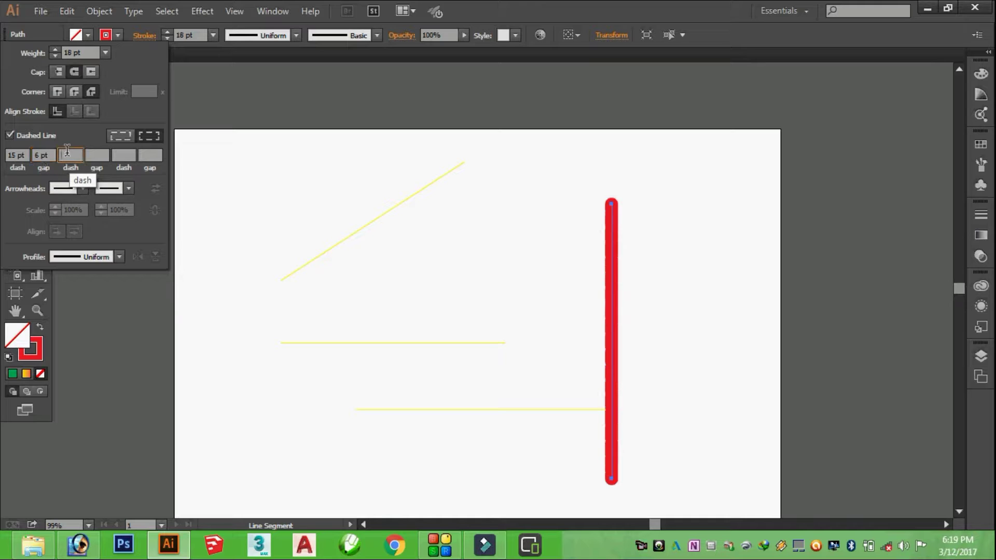
click(50, 157)
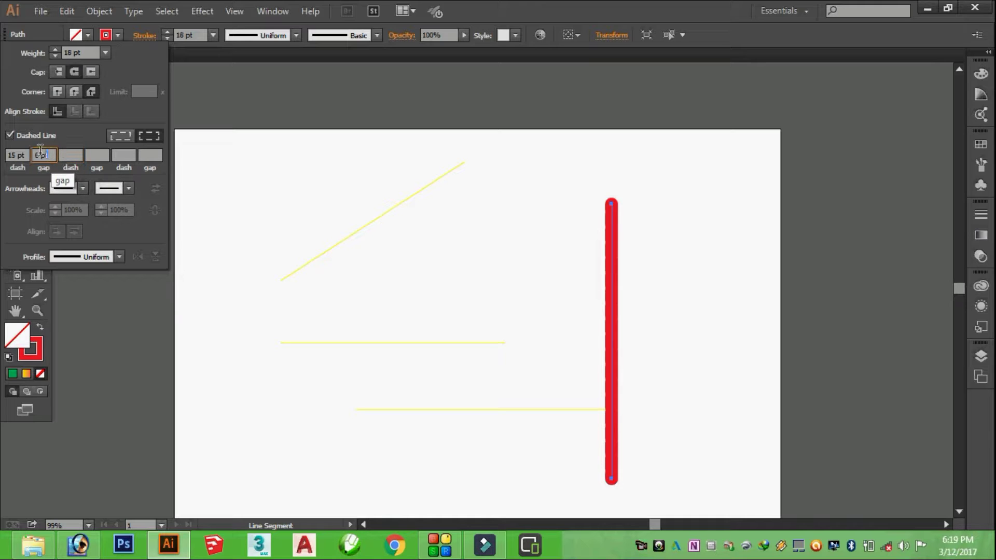
text(0)
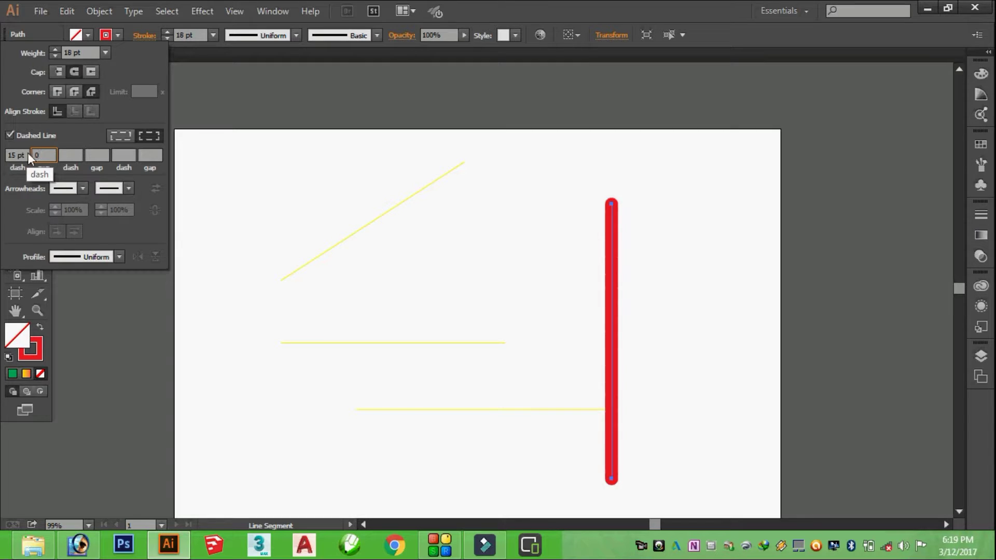
key(Return)
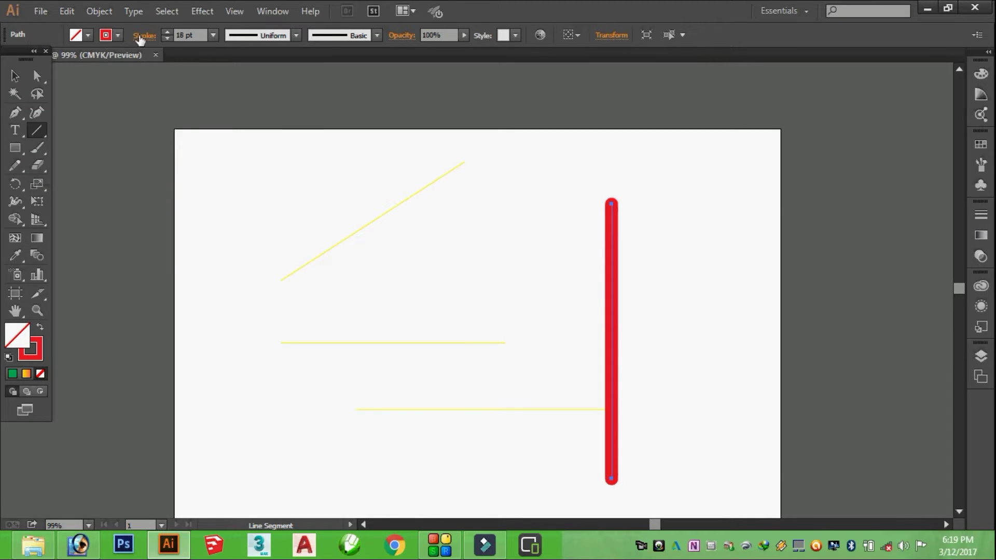
- Set the dash pattern's gap to 15 pt, second dash 12 pt and second gap 18 pt
click(140, 36)
click(75, 154)
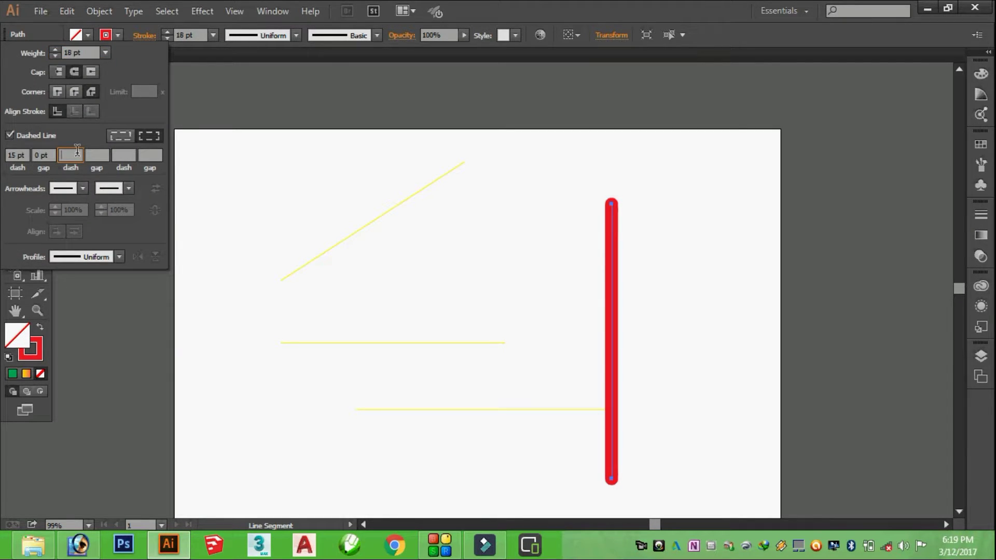
double_click(38, 155)
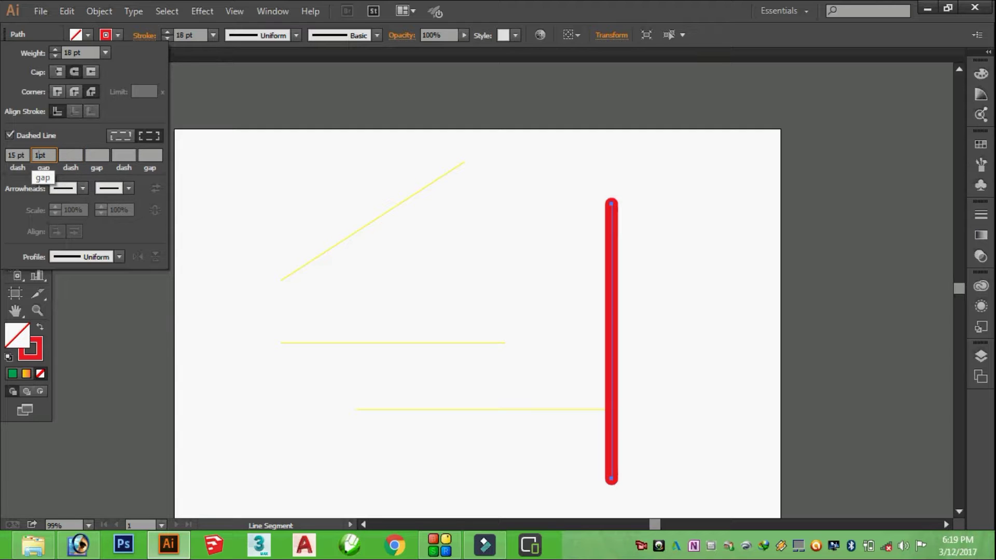
text(5)
click(72, 154)
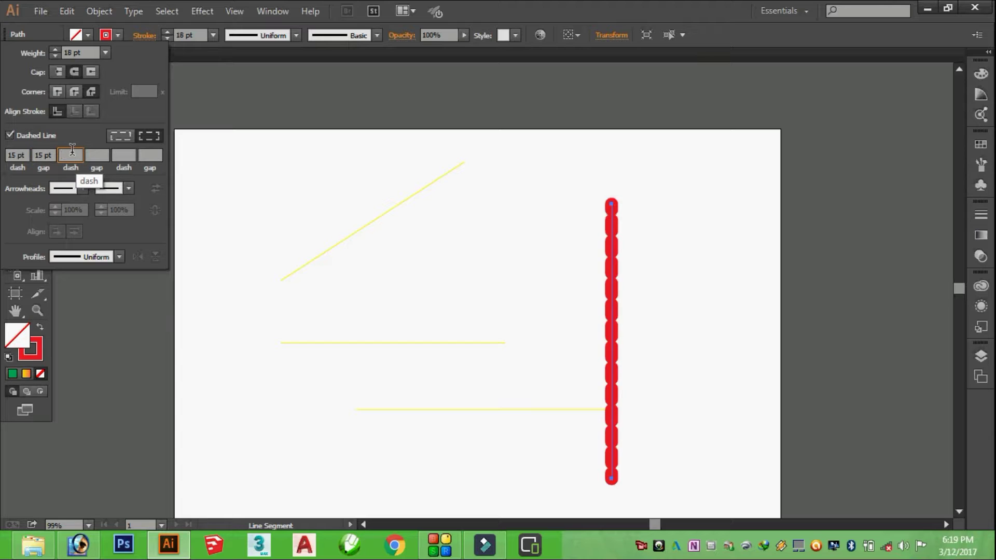
text(12)
click(96, 155)
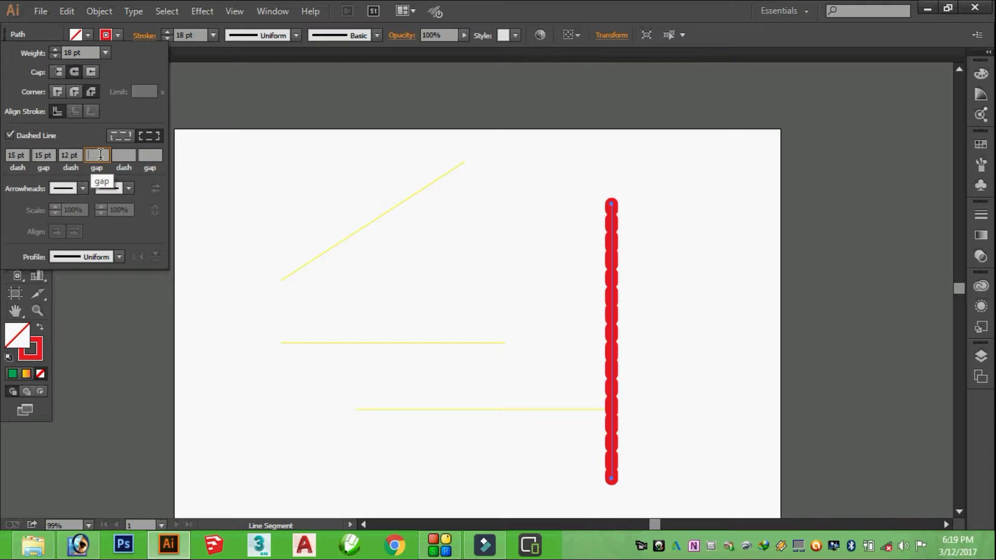
text(8)
click(124, 155)
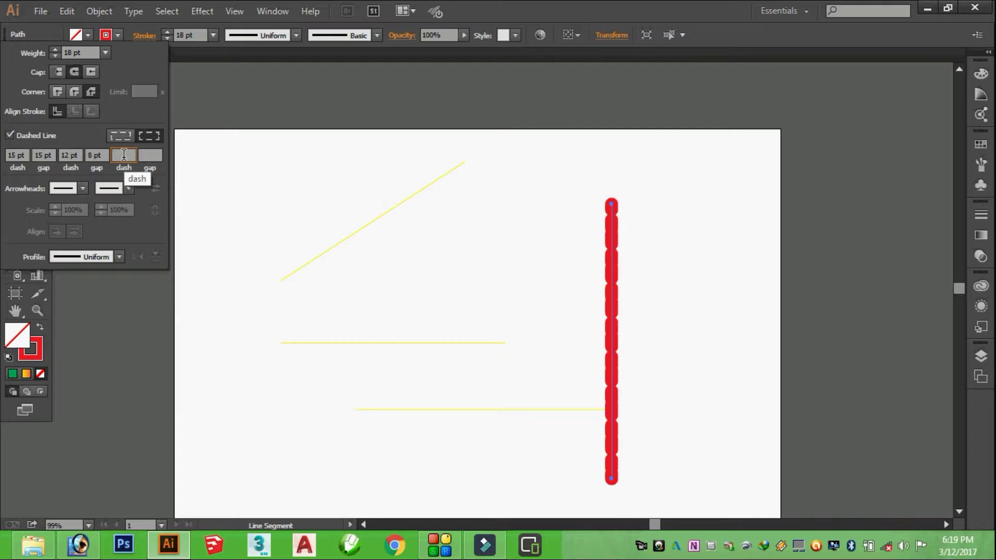
click(90, 154)
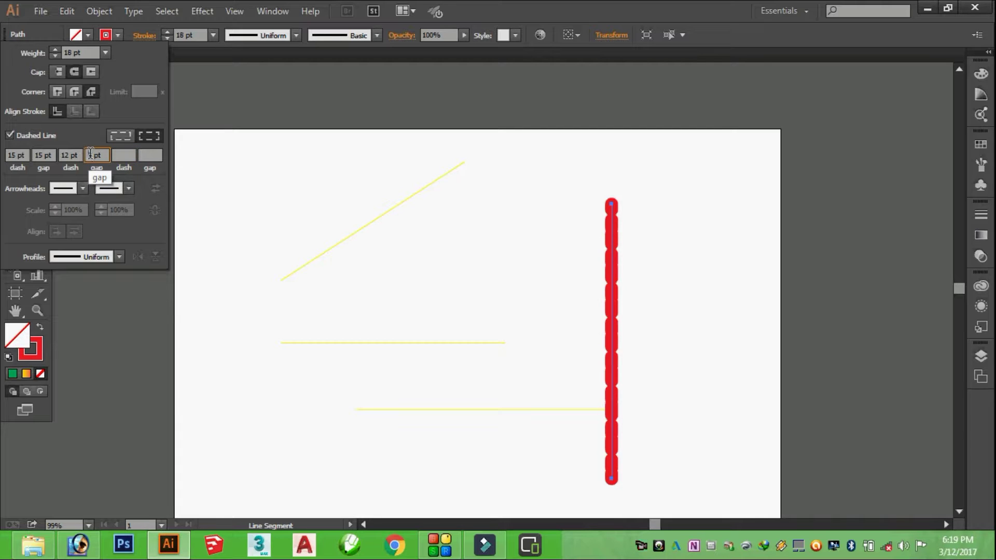
text(18)
click(124, 153)
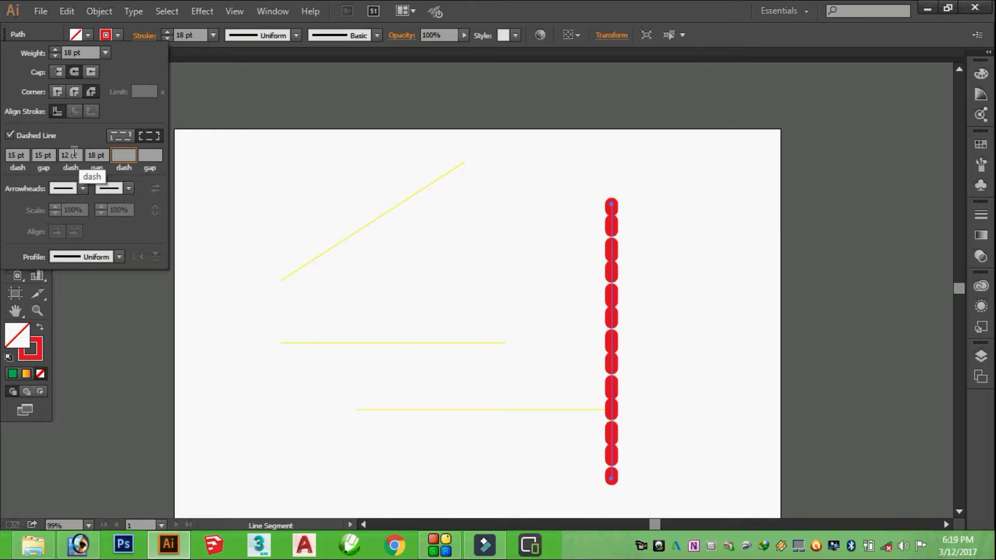
- Change the first dash to 6 pt and align dashes to corners and path ends
click(17, 154)
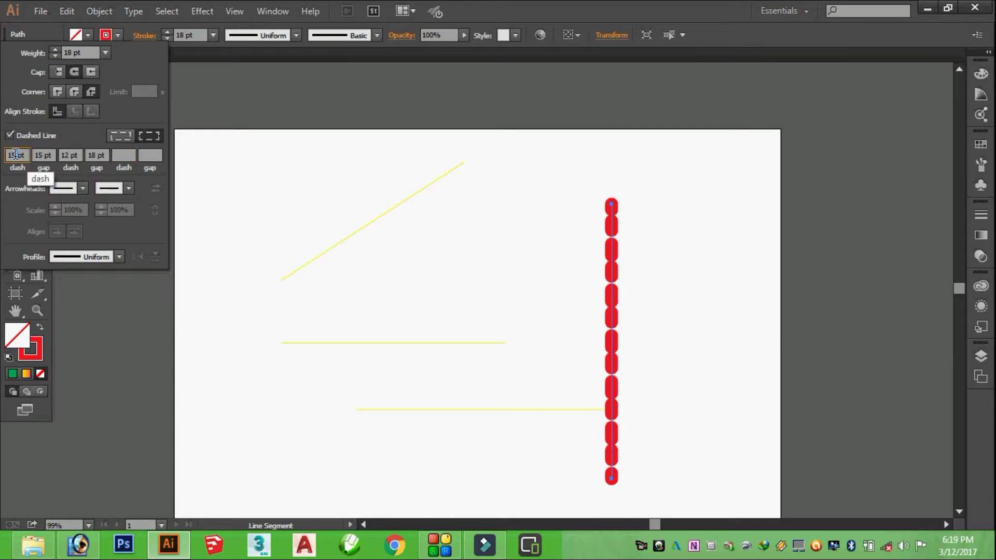
drag(14, 154, 7, 154)
text(6)
click(122, 154)
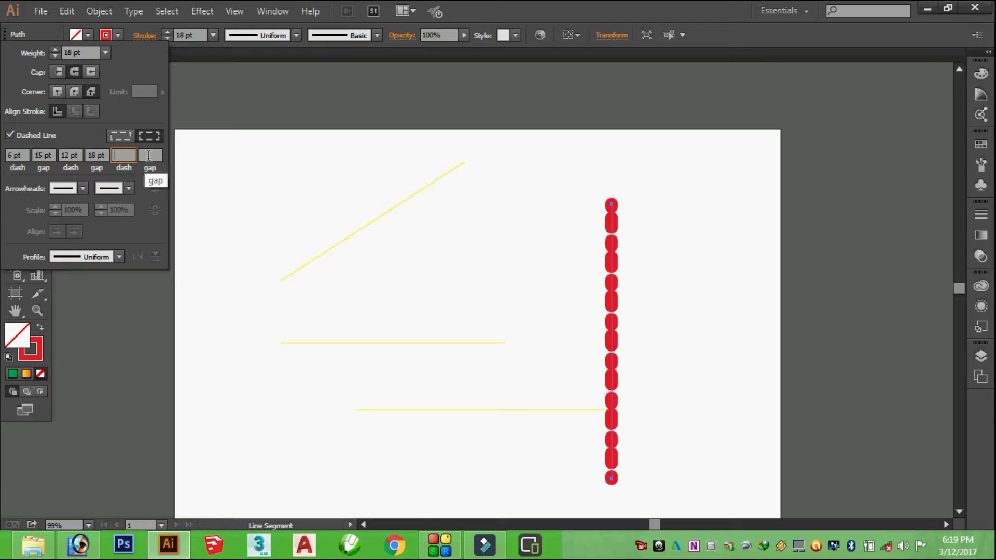
click(119, 136)
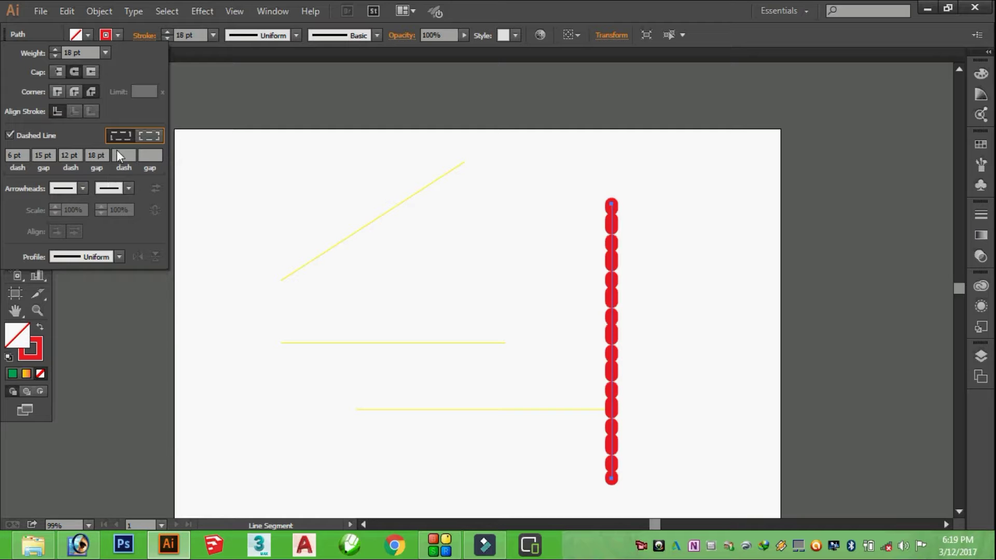
- Give the dashes butt caps and add Arrow 1 at the start and Arrow 20 at the end
click(89, 74)
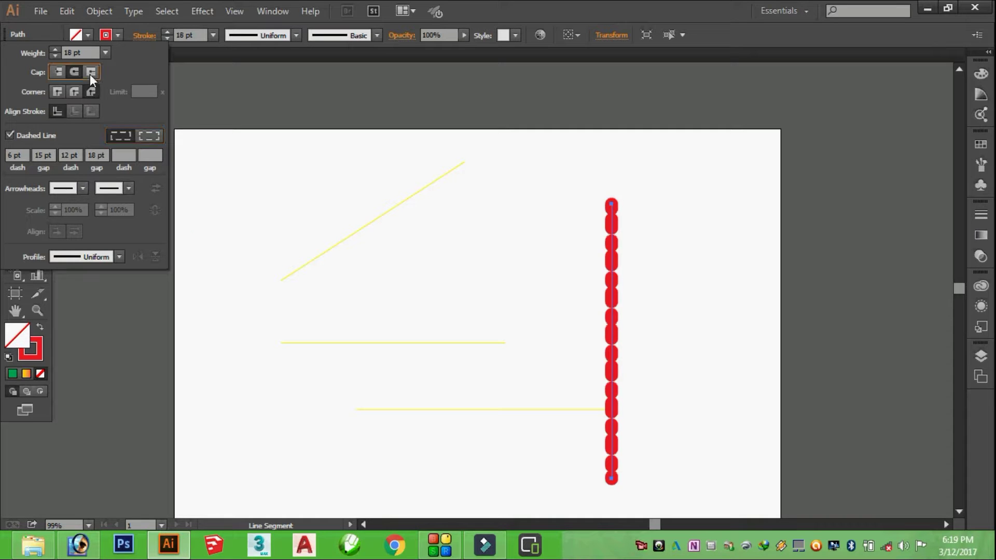
click(56, 74)
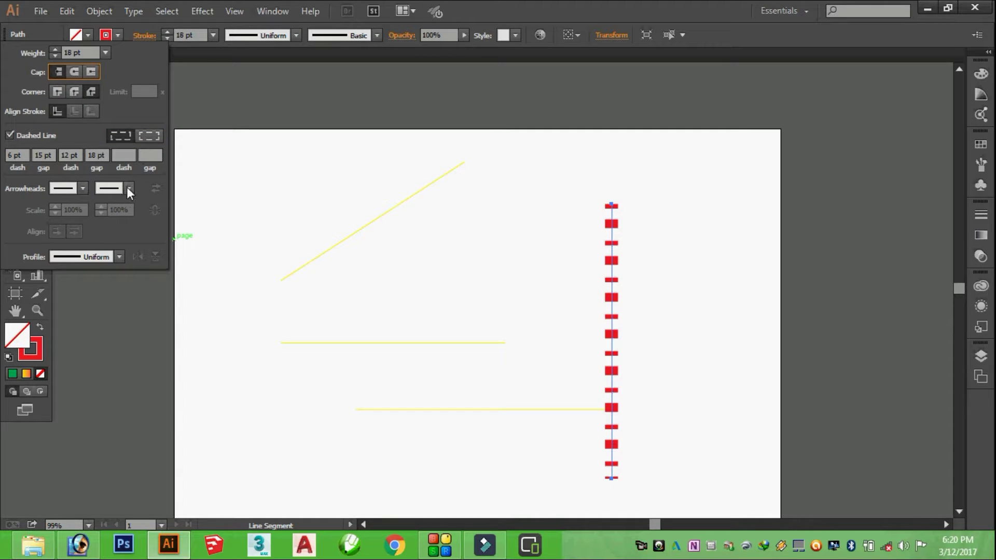
click(84, 186)
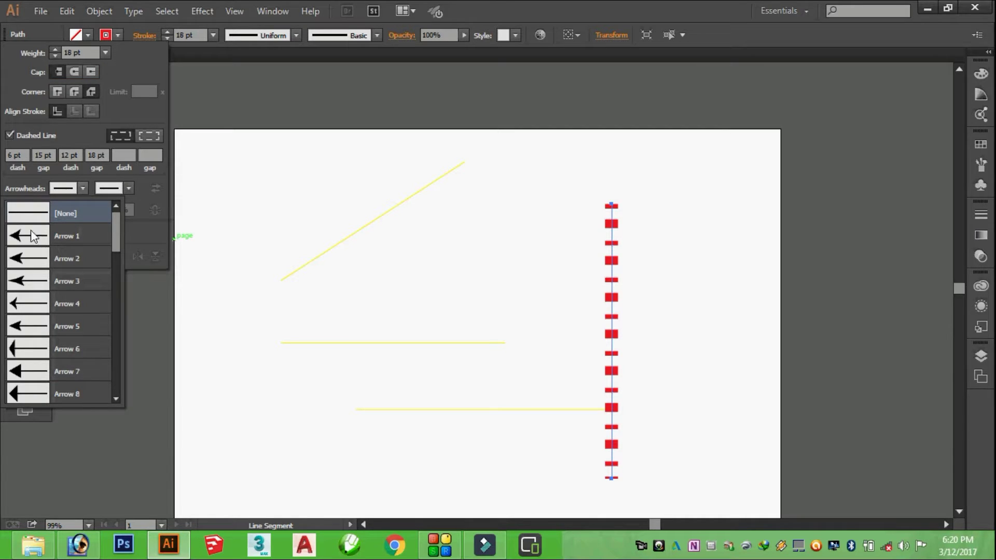
click(19, 236)
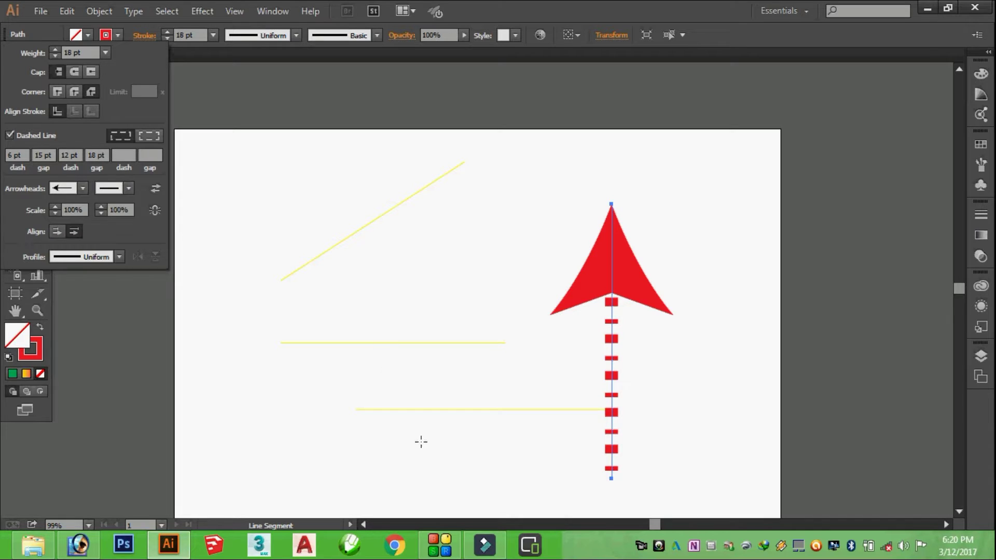
click(129, 188)
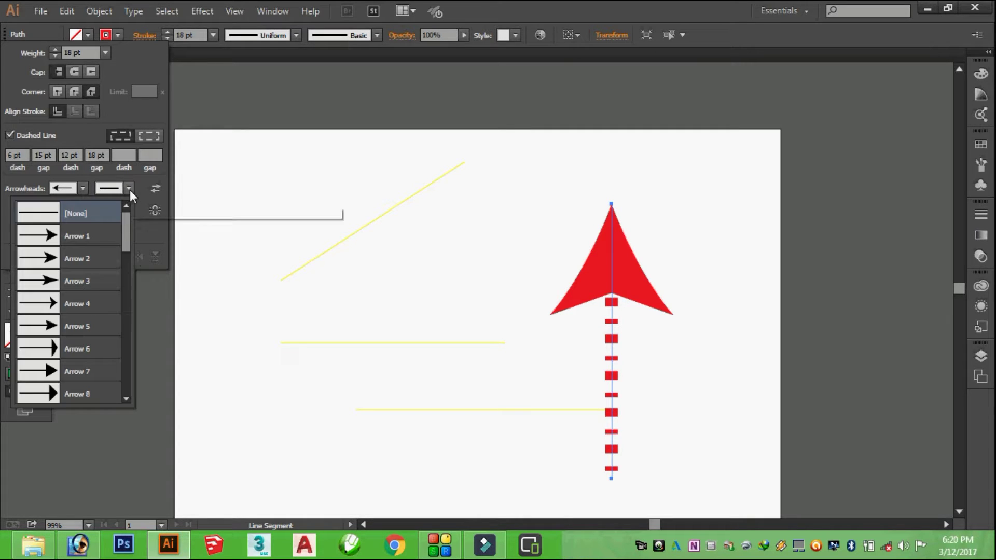
drag(125, 234, 124, 306)
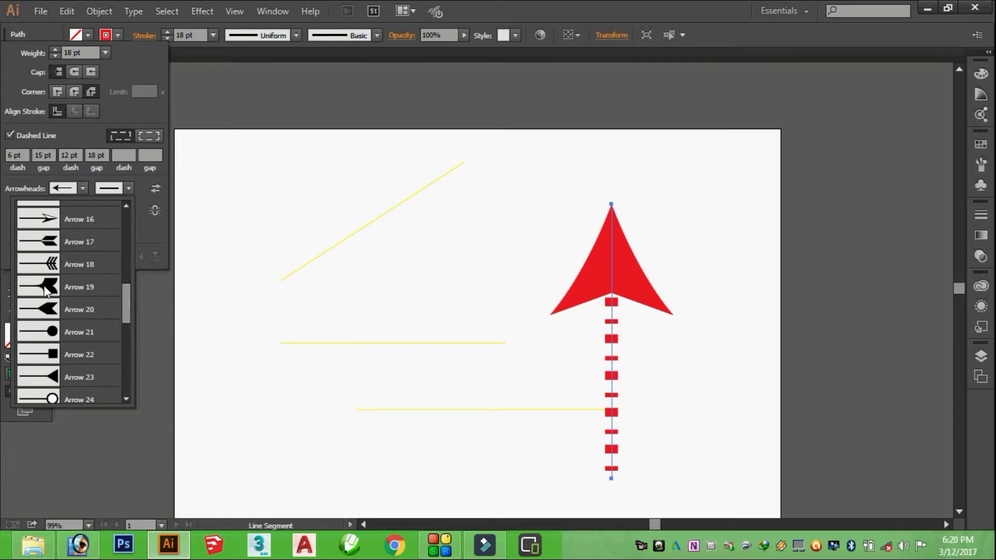
click(50, 310)
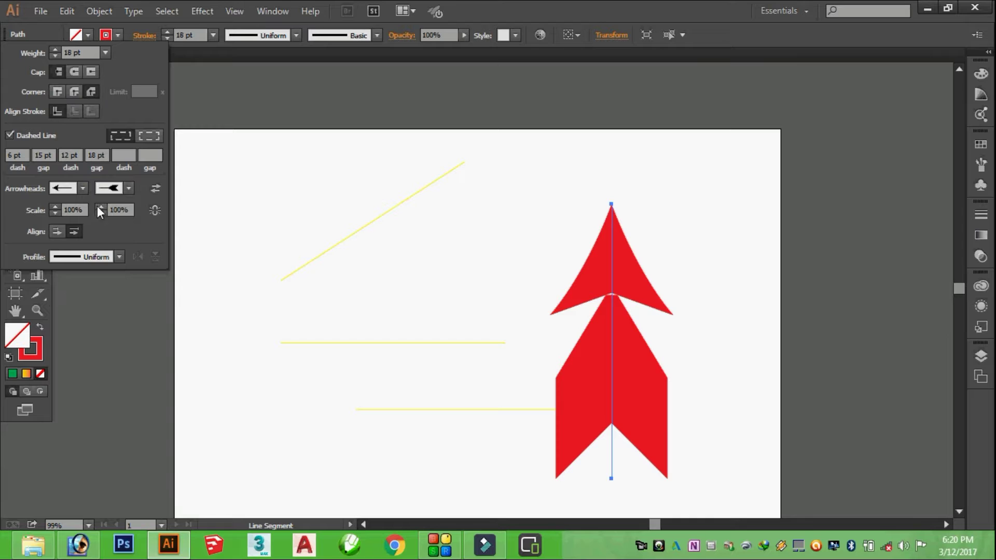
- Swap the arrowheads and back, then set arrow tips to extend beyond the path ends
click(154, 189)
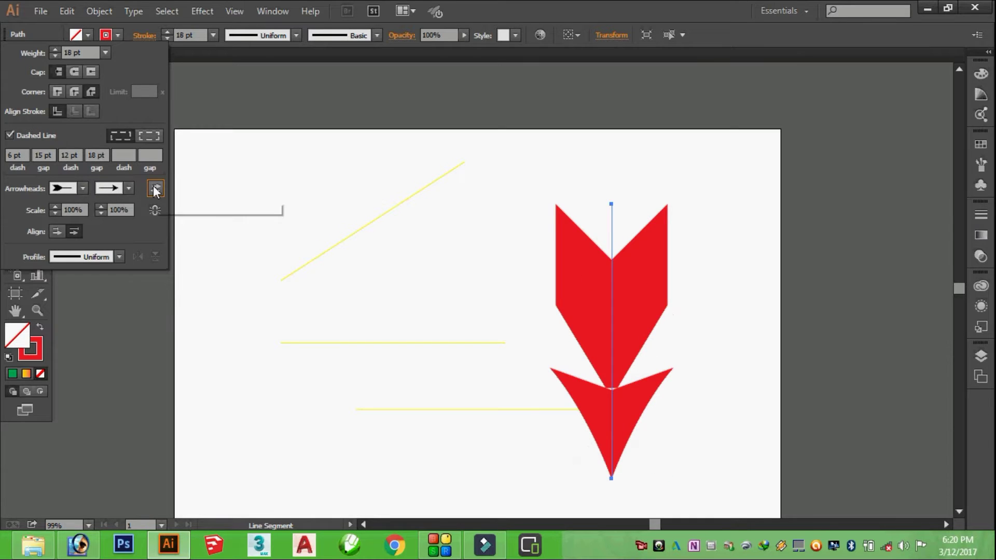
click(154, 190)
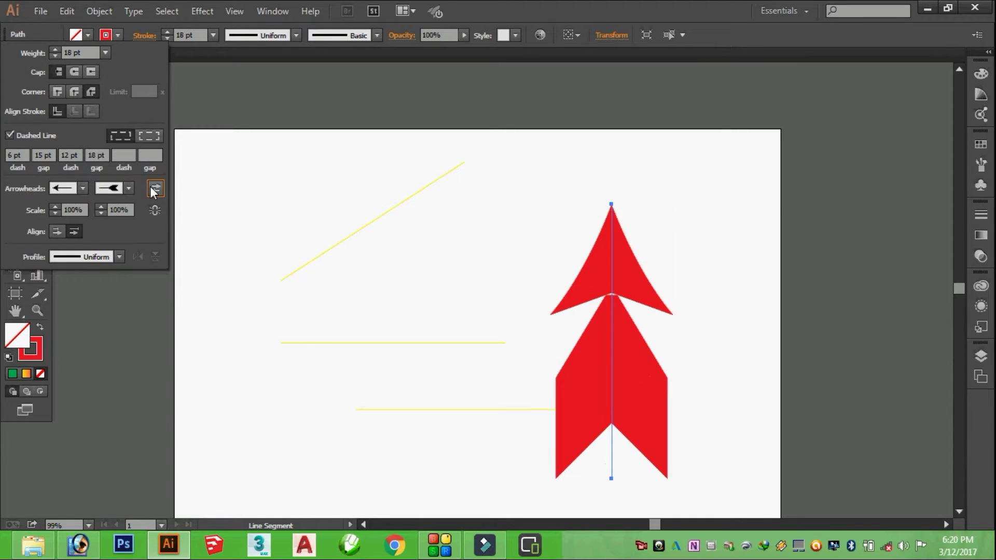
click(61, 234)
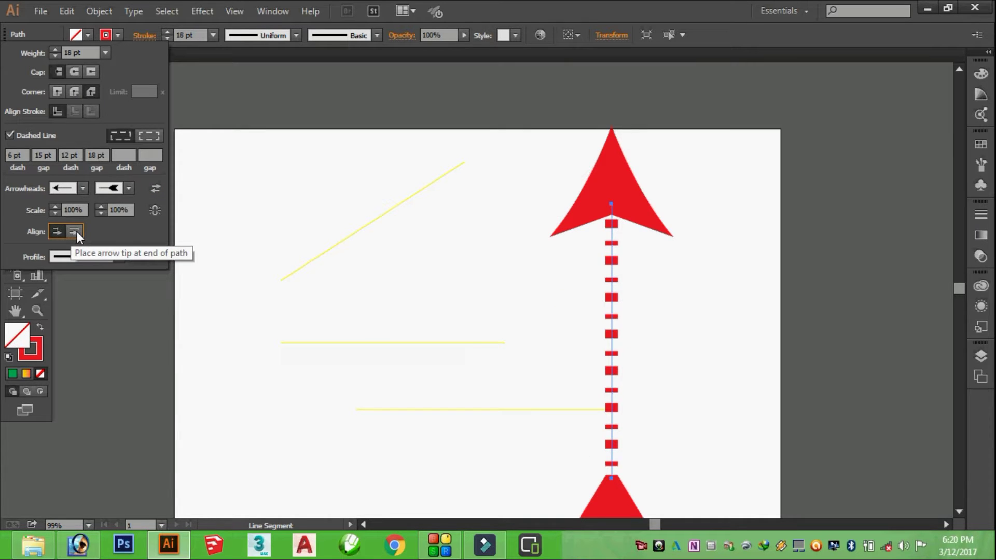
click(76, 231)
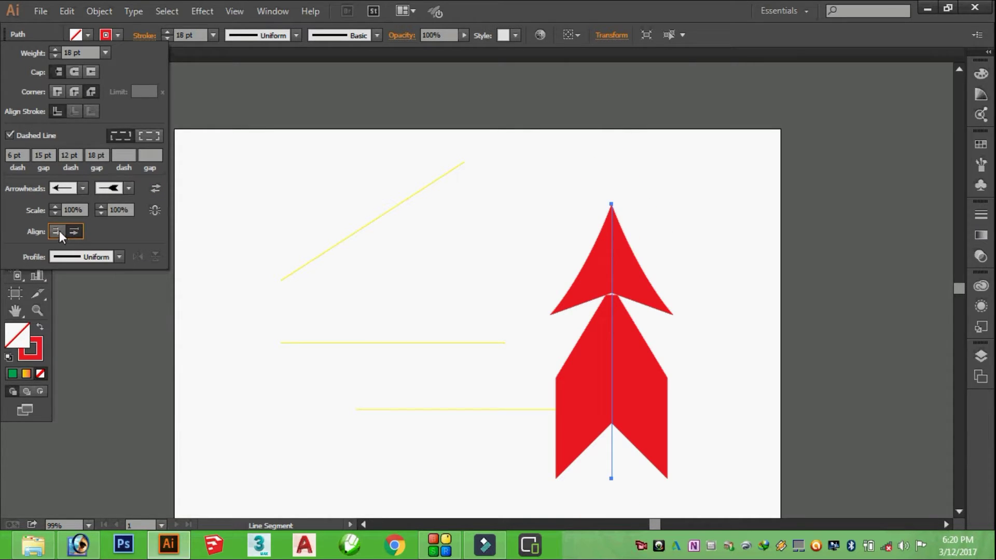
click(57, 231)
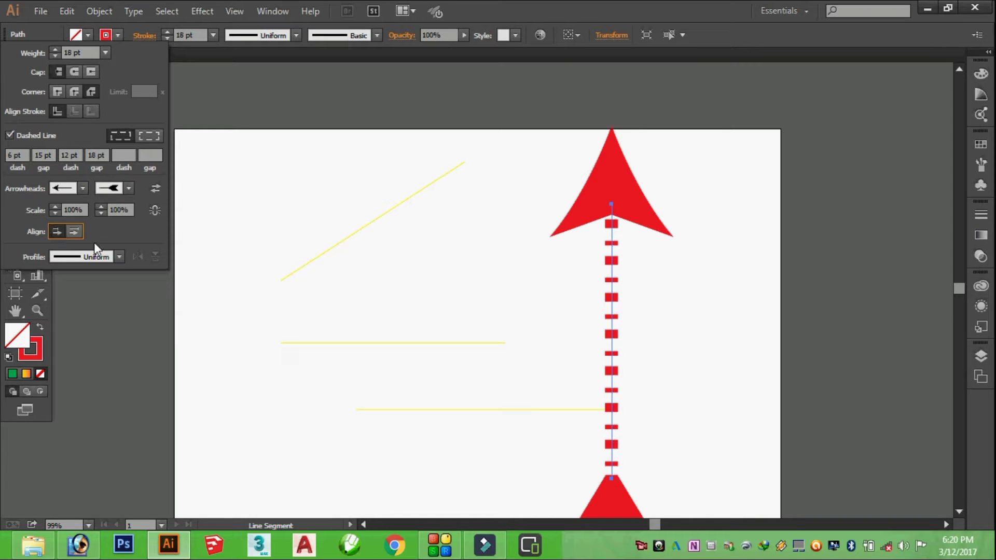
click(119, 256)
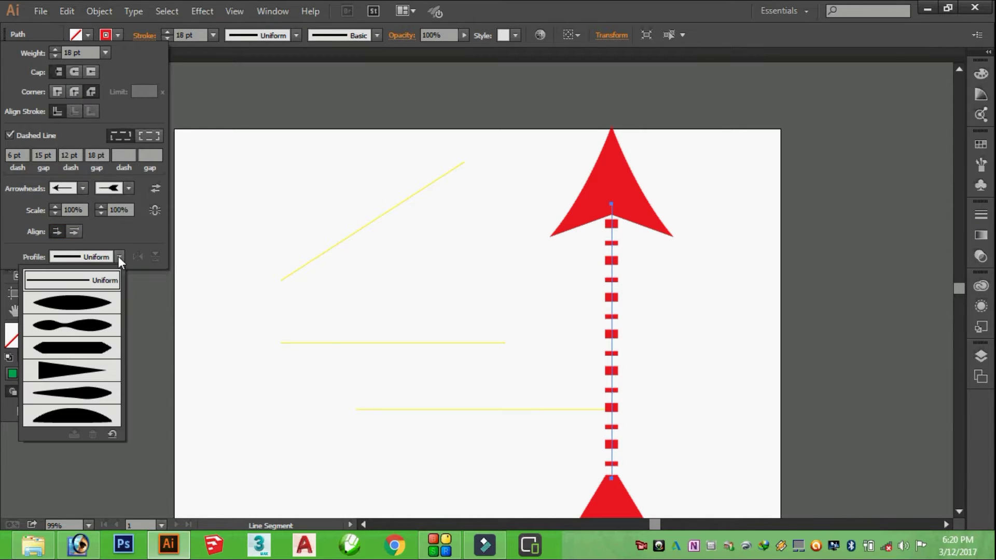
- Try the tapered profile, then apply the bulging Width Profile 1 to the red arrow
click(86, 371)
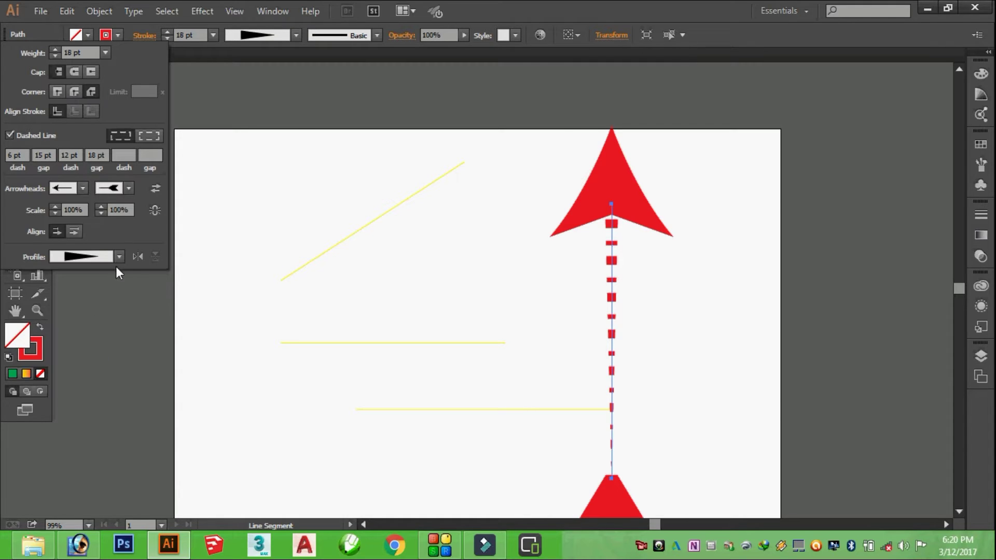
click(121, 261)
click(83, 394)
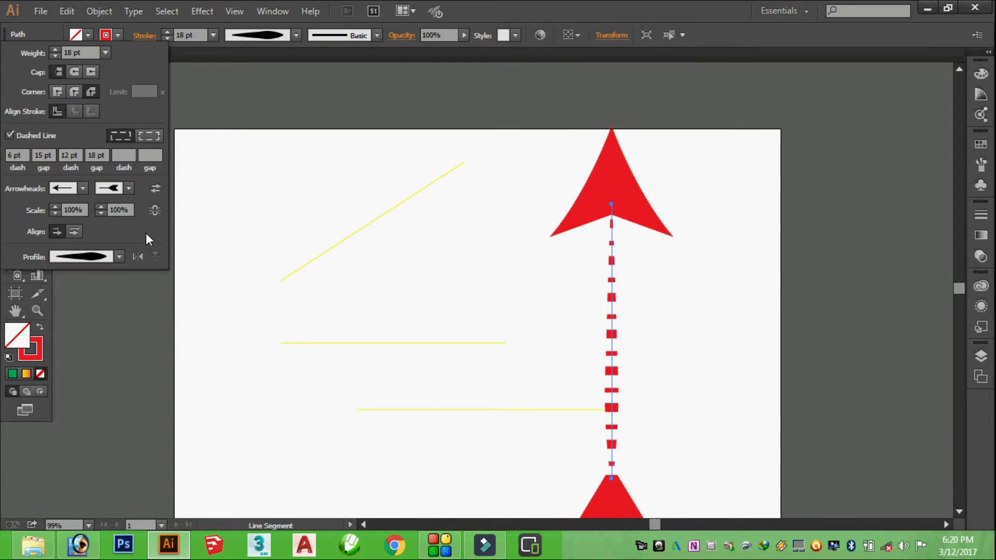
click(332, 93)
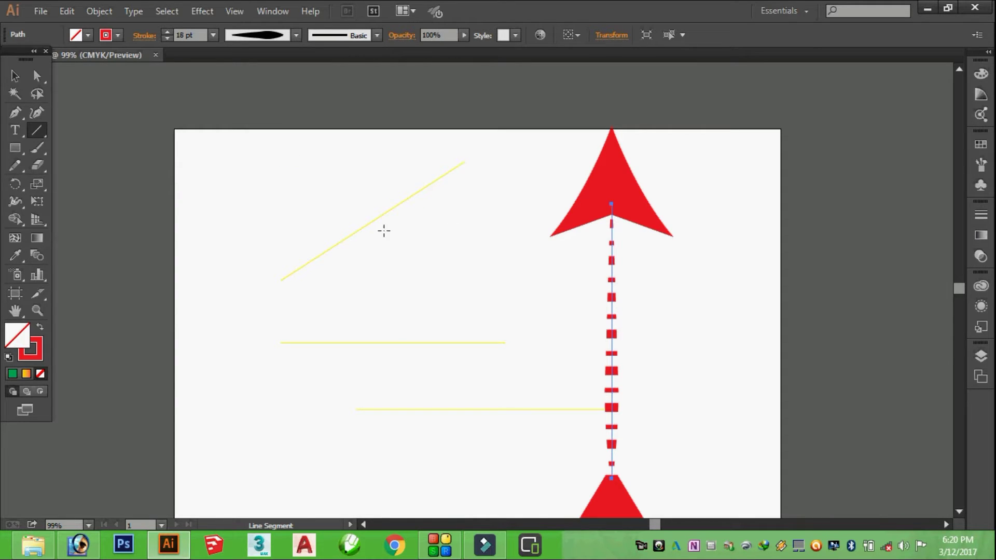
- Make the middle horizontal line a 12 pt green stroke
click(15, 75)
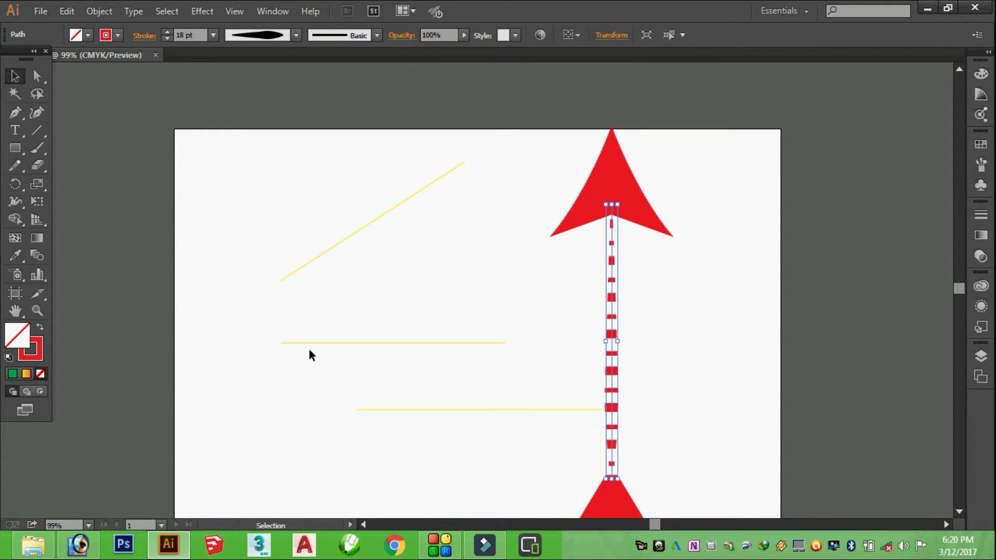
click(327, 343)
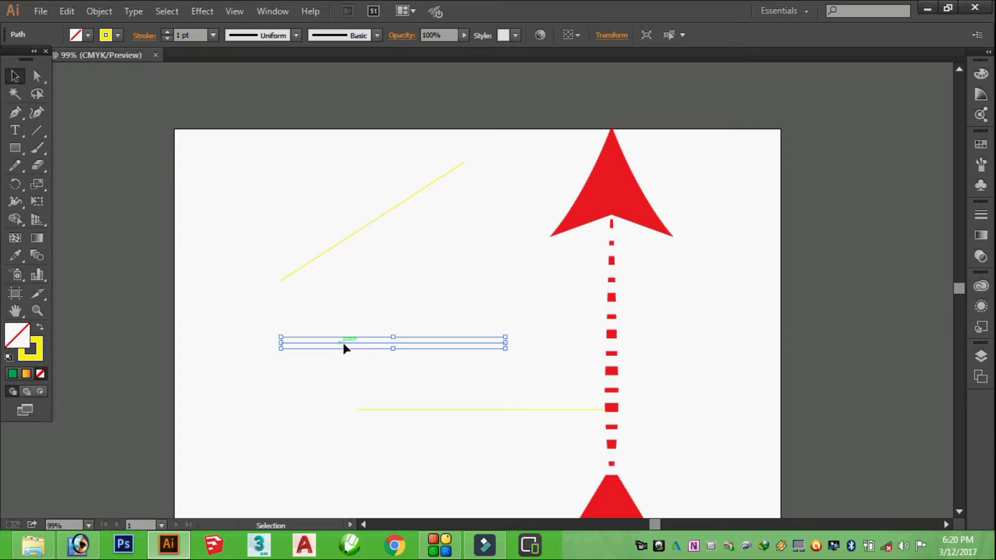
click(214, 35)
click(231, 258)
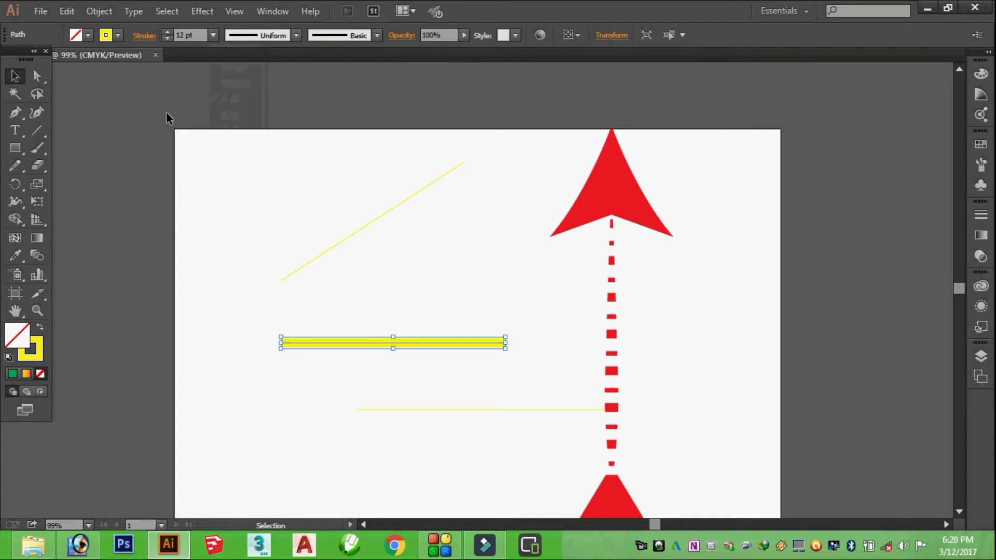
click(119, 35)
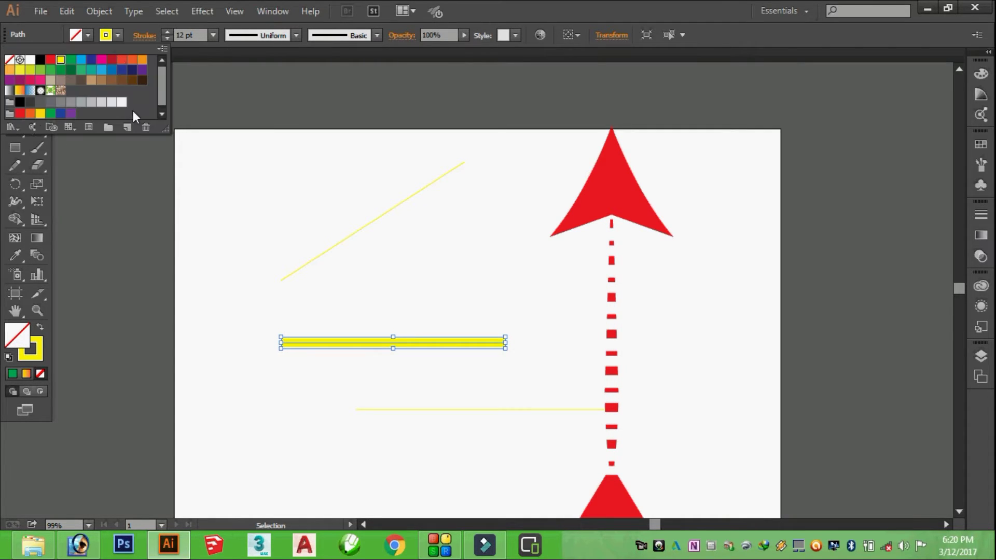
click(71, 59)
click(274, 191)
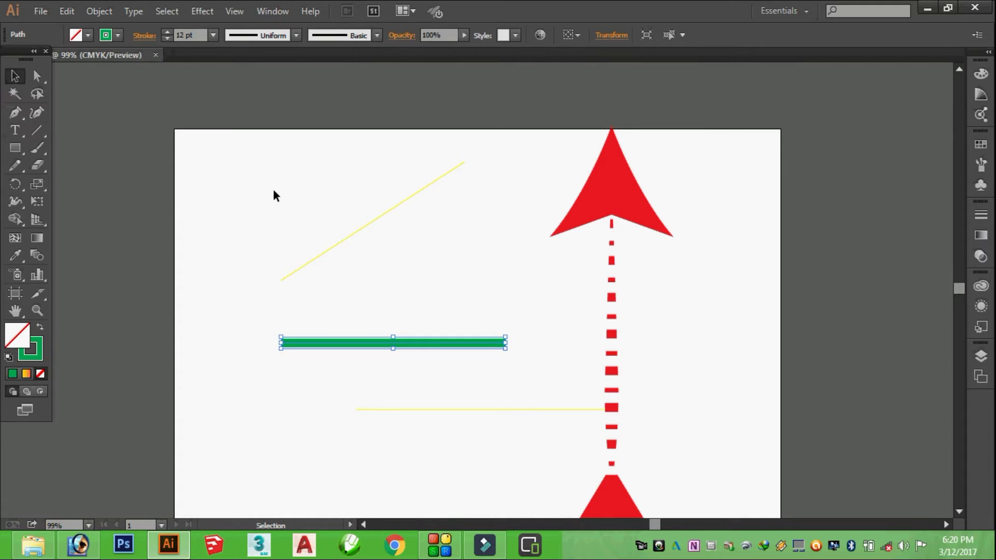
click(356, 374)
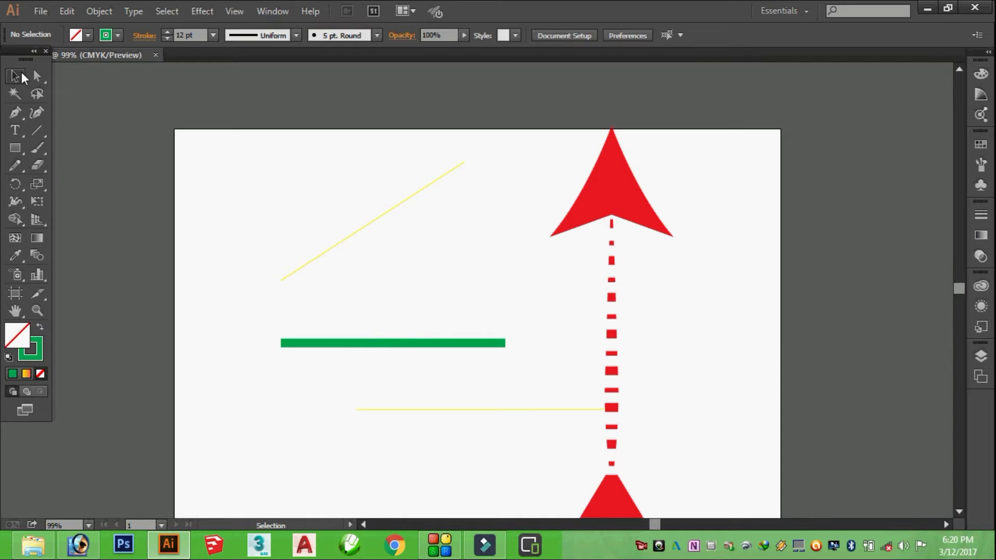
- Extend the green line rightward past the red arrow and pick a triangular tapered width profile
click(346, 343)
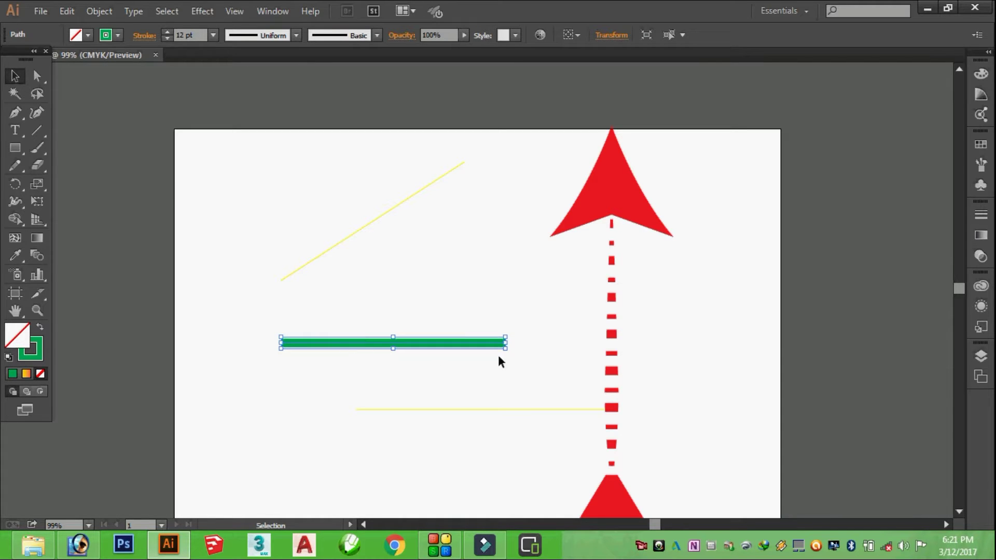
drag(506, 343, 698, 342)
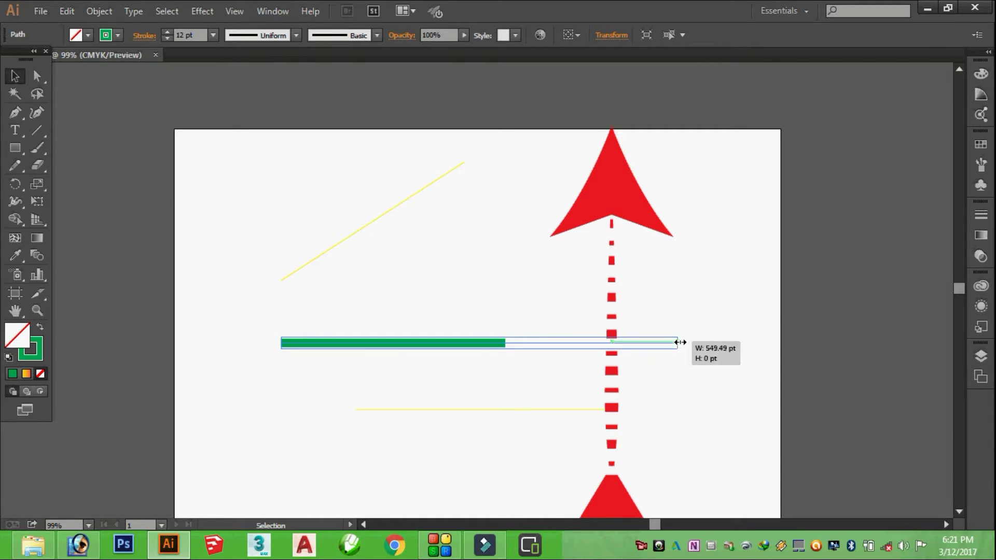
click(355, 308)
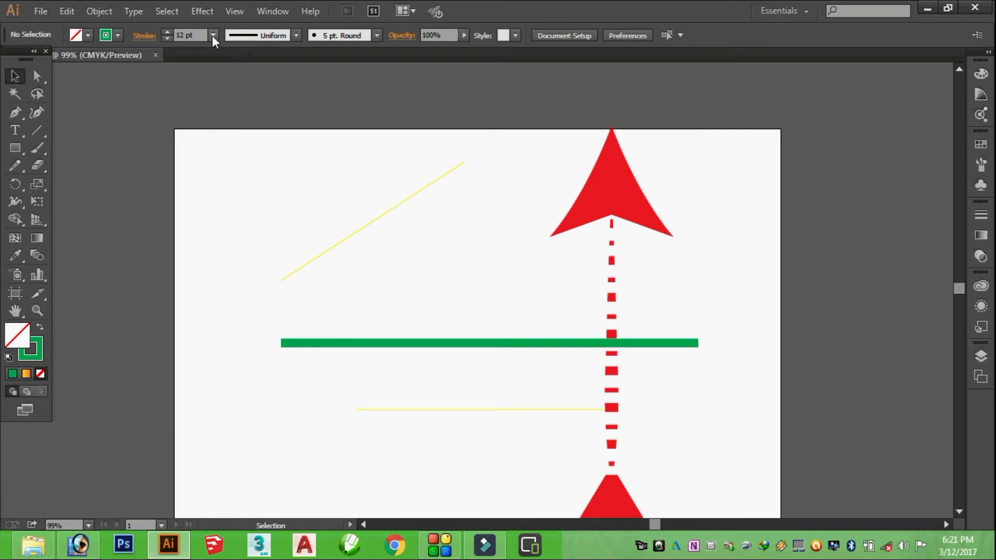
click(296, 36)
click(253, 149)
- Give the green horizontal line a lens-shaped width profile and move it lower on the page
click(345, 343)
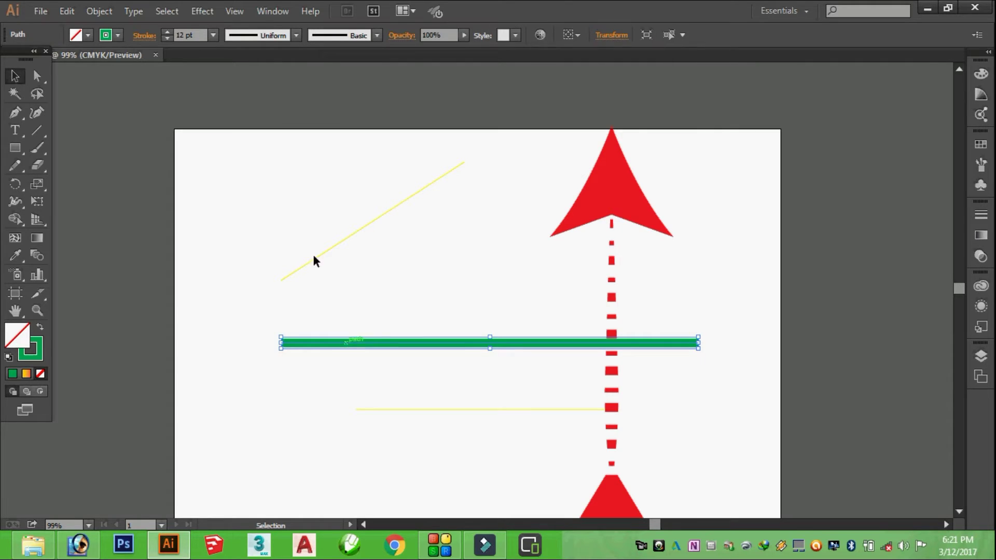
click(297, 35)
click(254, 171)
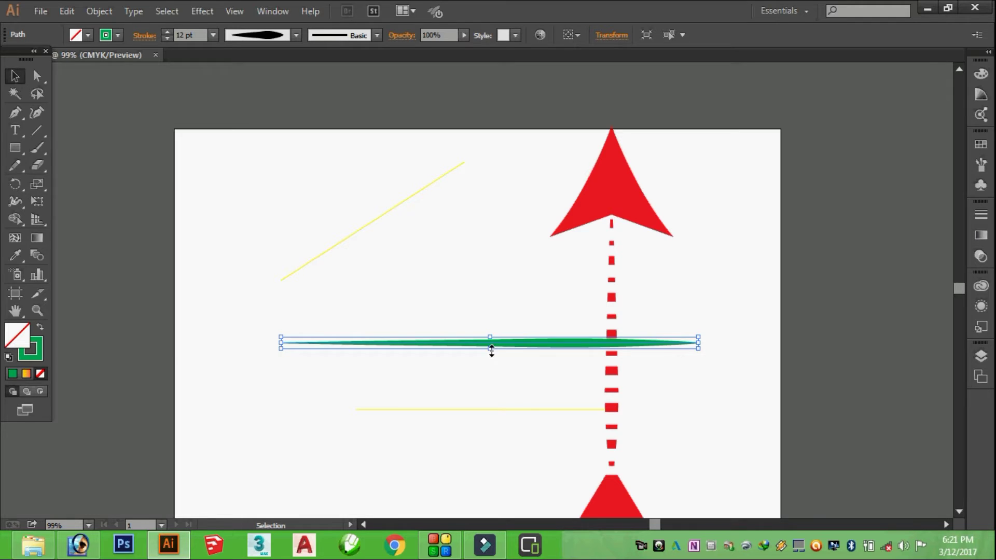
drag(491, 350, 489, 412)
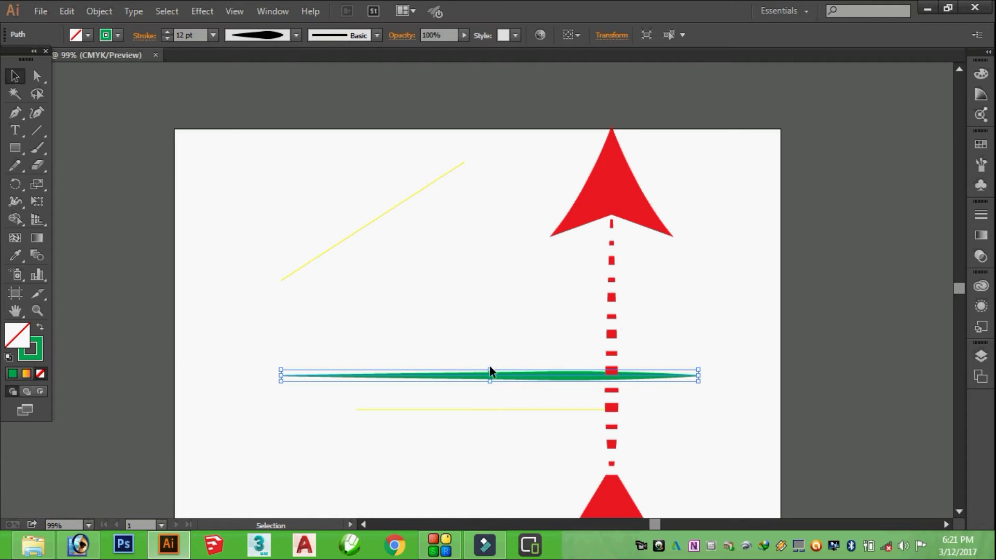
key(ctrl+shift+a)
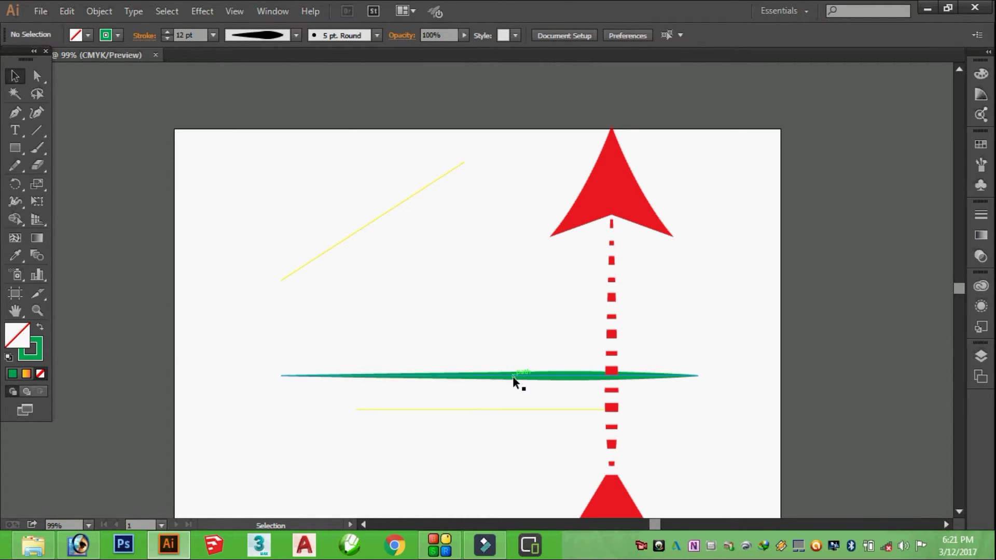
- Thicken the green stroke to 80 pt and move it up and left
click(513, 376)
click(213, 35)
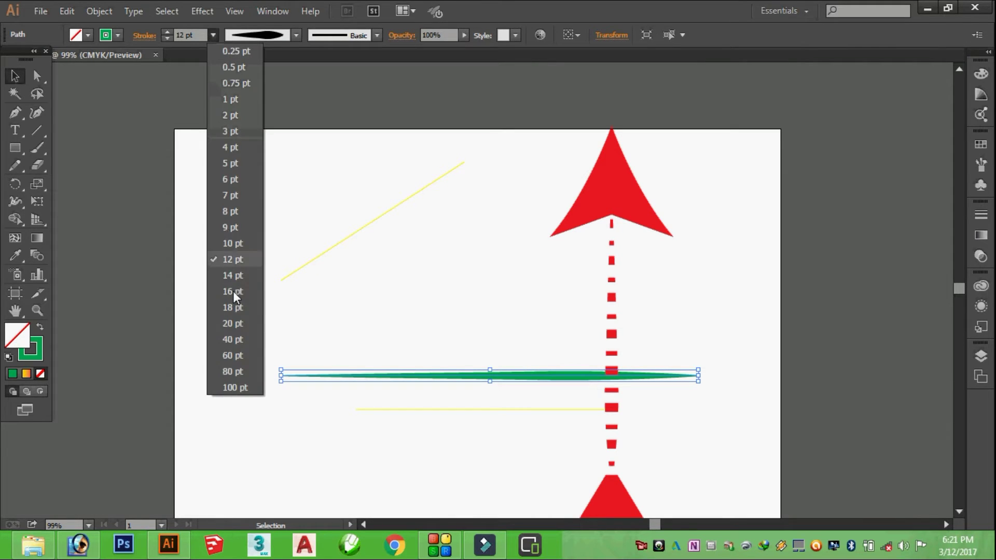
click(239, 363)
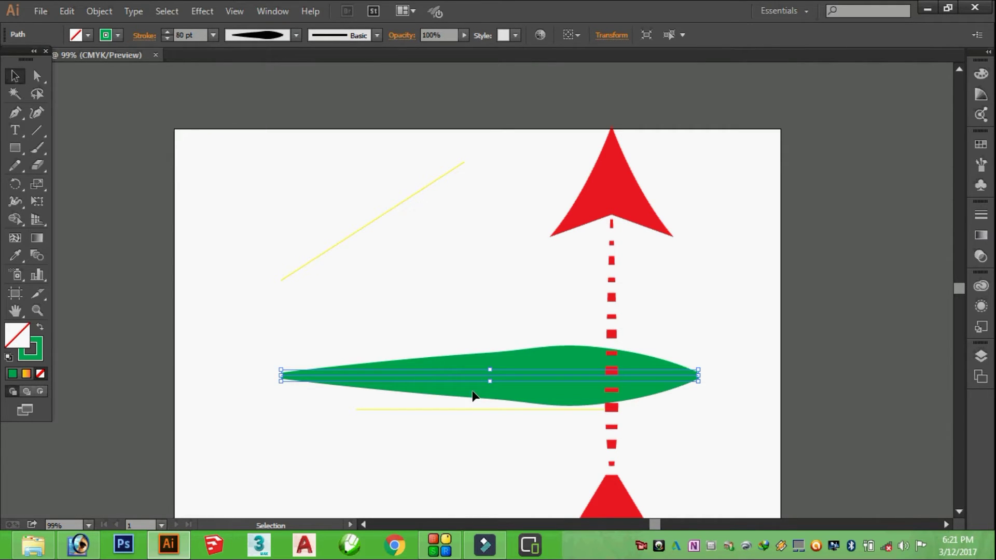
drag(535, 359, 467, 258)
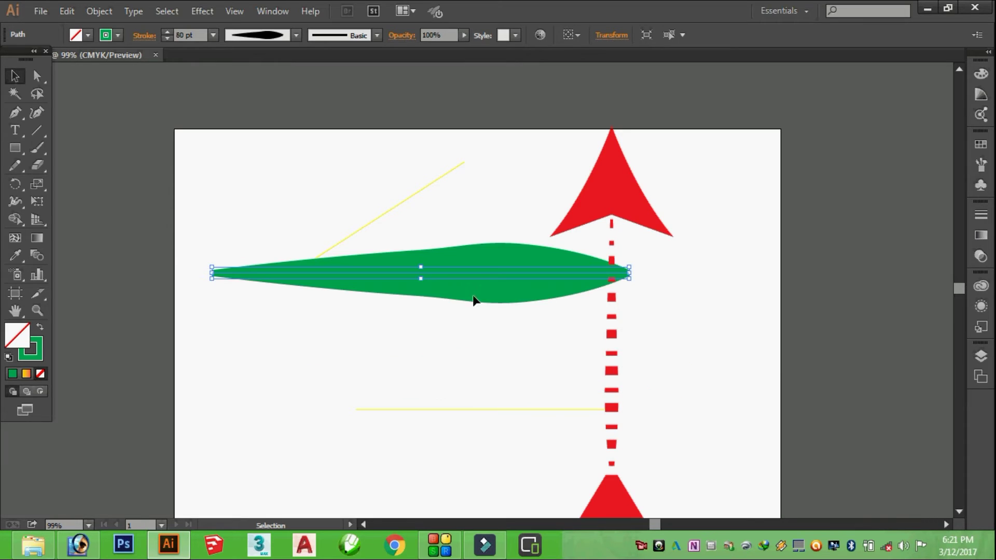
- Try wedge and dome width profiles on the thick green stroke, then return to lens-shaped
click(296, 35)
click(259, 146)
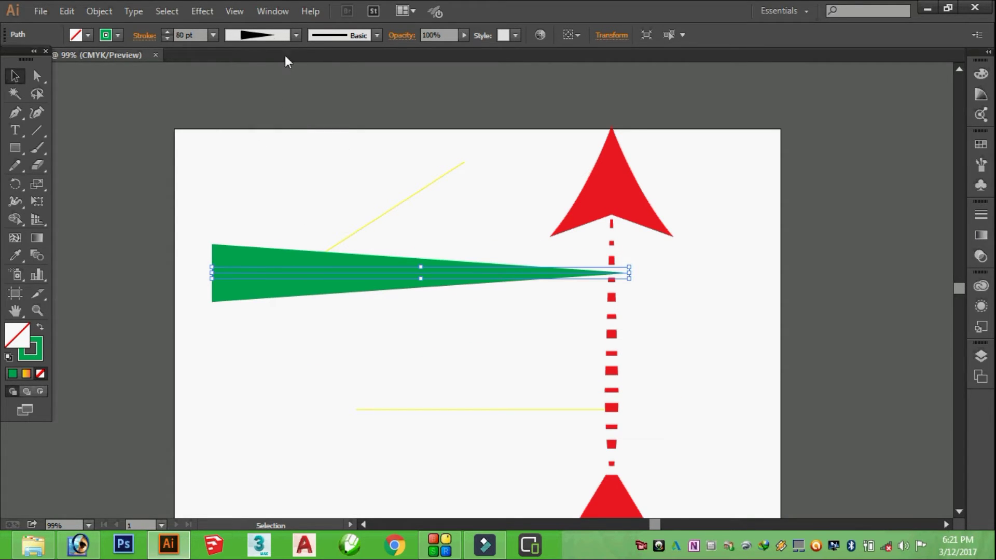
click(294, 36)
click(264, 184)
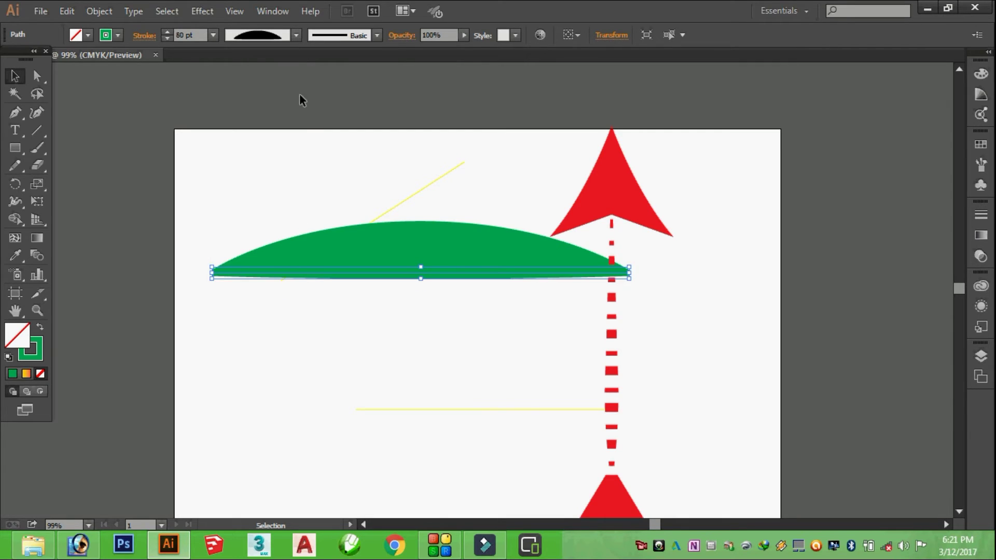
click(296, 35)
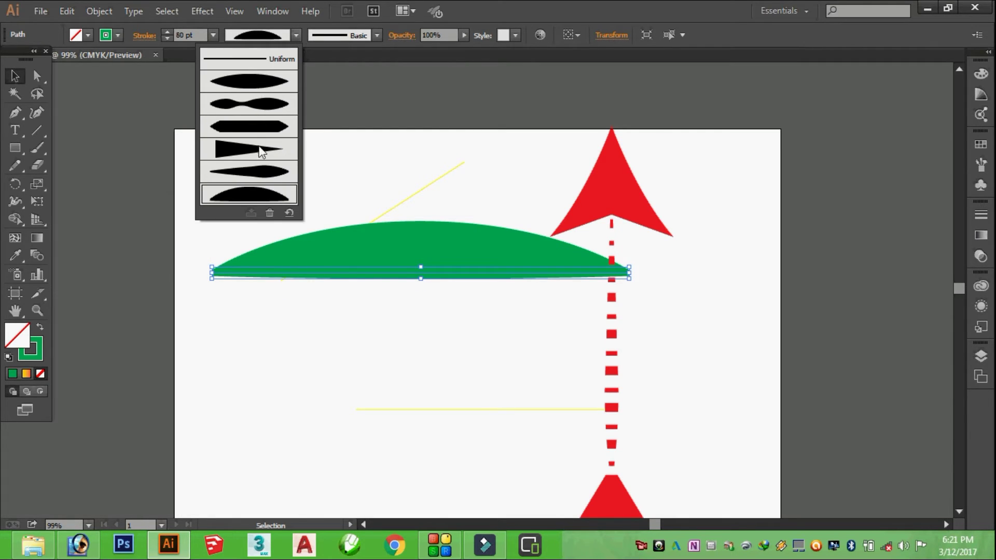
click(275, 83)
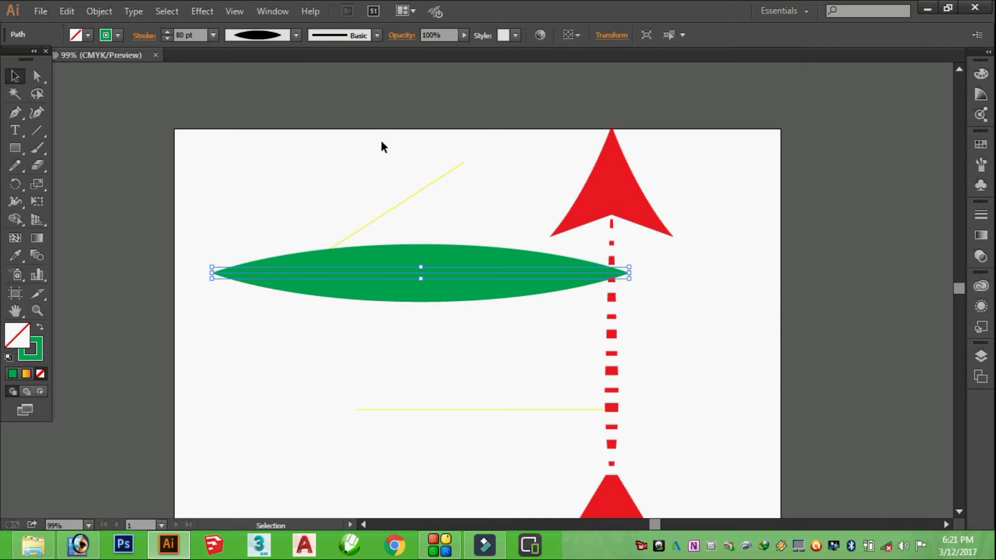
- Thin the green stroke to 6 pt with a uniform width profile
click(213, 35)
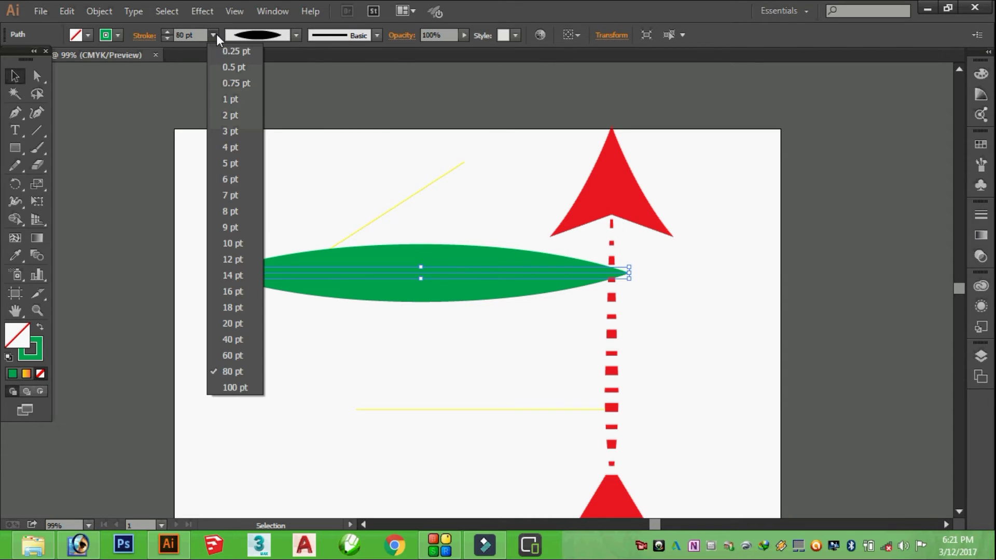
click(230, 179)
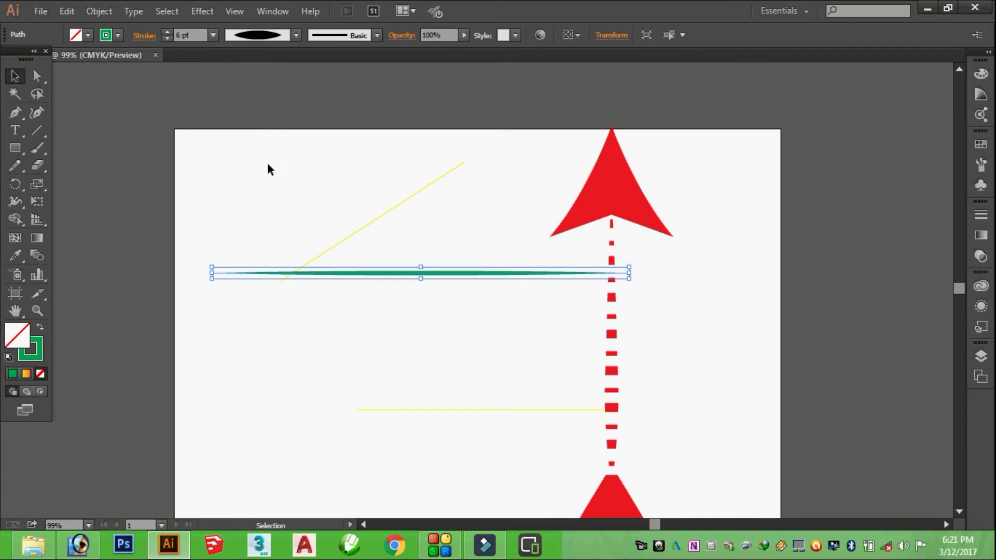
click(296, 34)
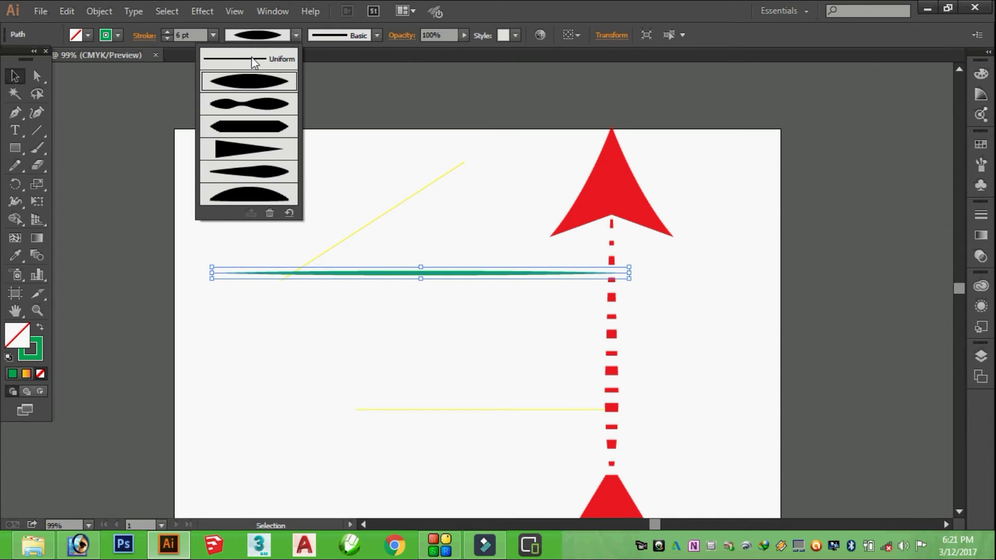
click(253, 62)
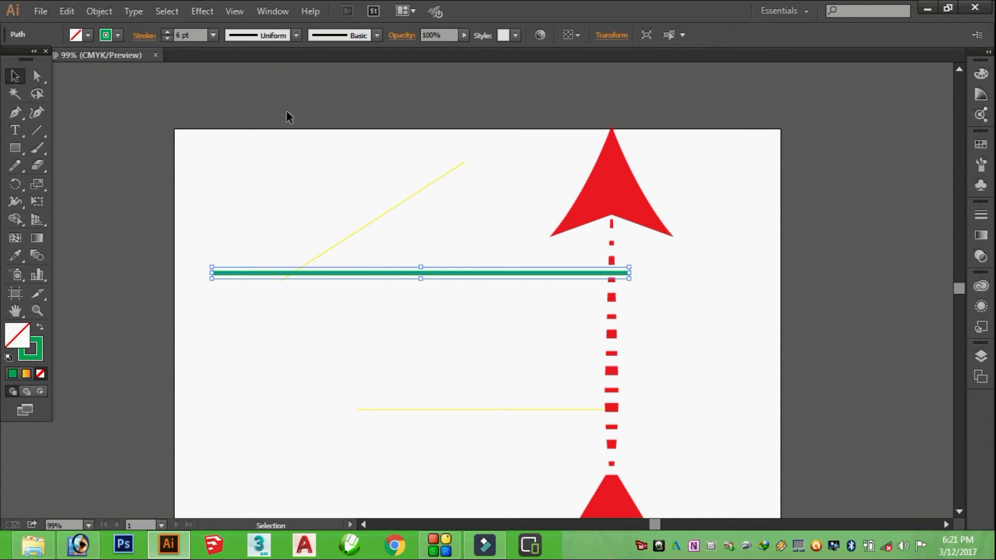
- Apply the charcoal brush to the green line at a 16 pt stroke weight
click(376, 35)
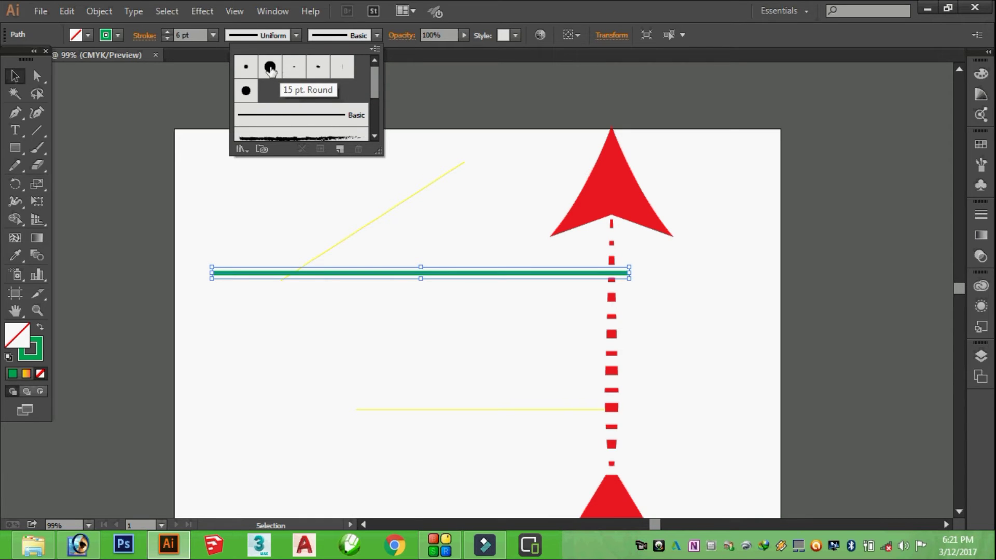
drag(376, 93, 372, 114)
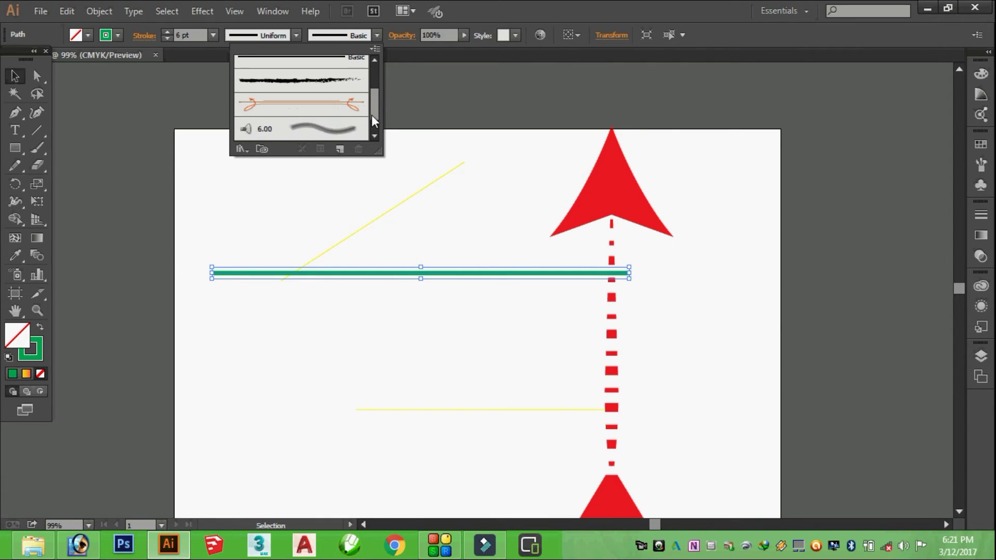
click(291, 81)
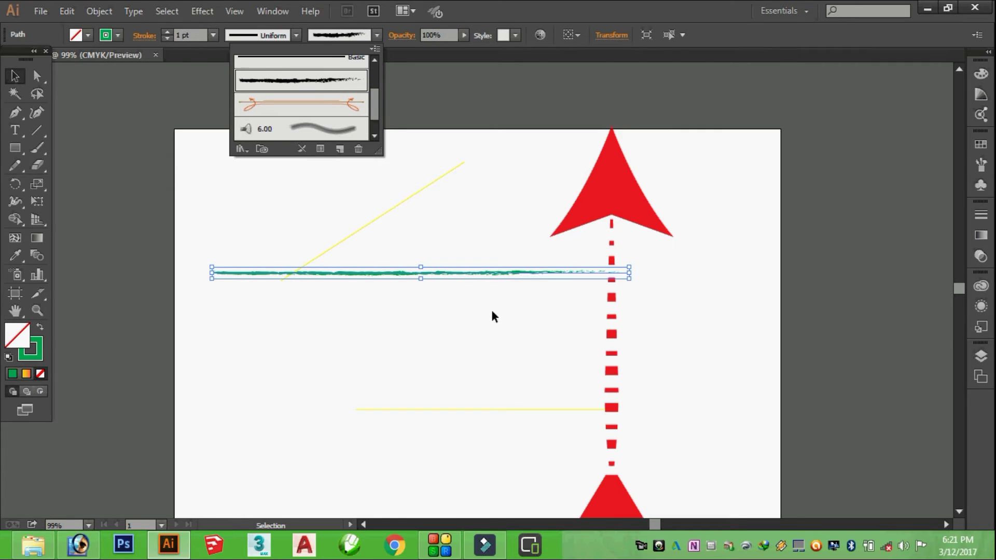
click(213, 35)
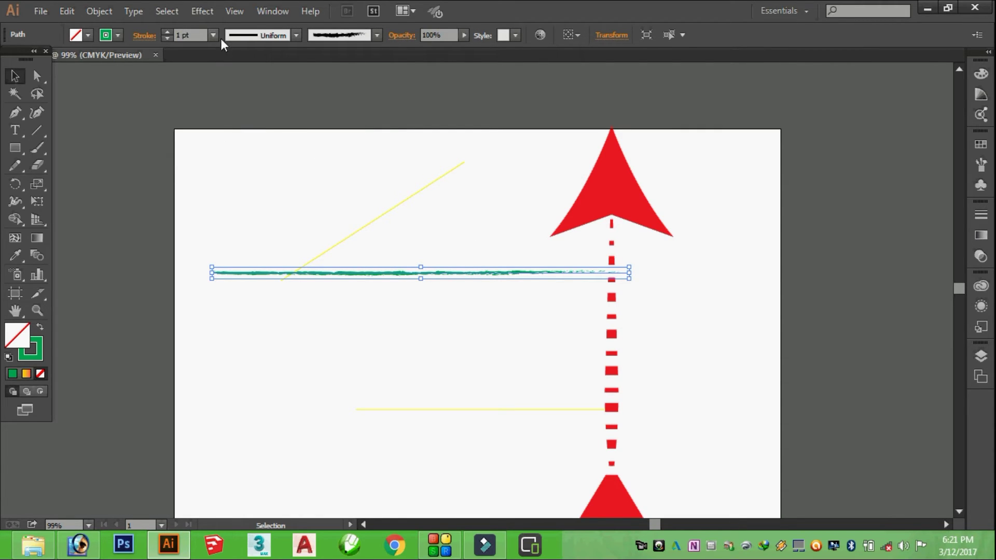
click(214, 35)
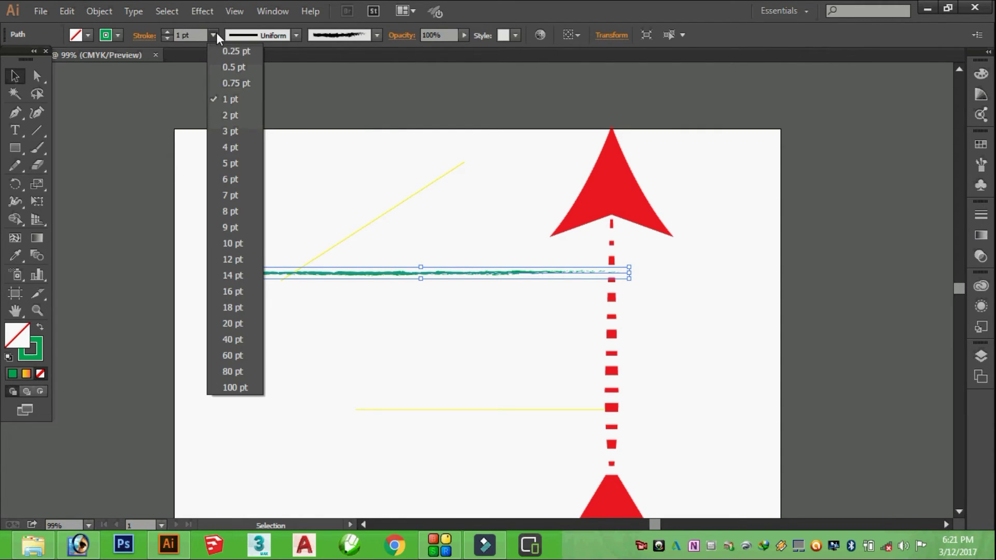
click(235, 291)
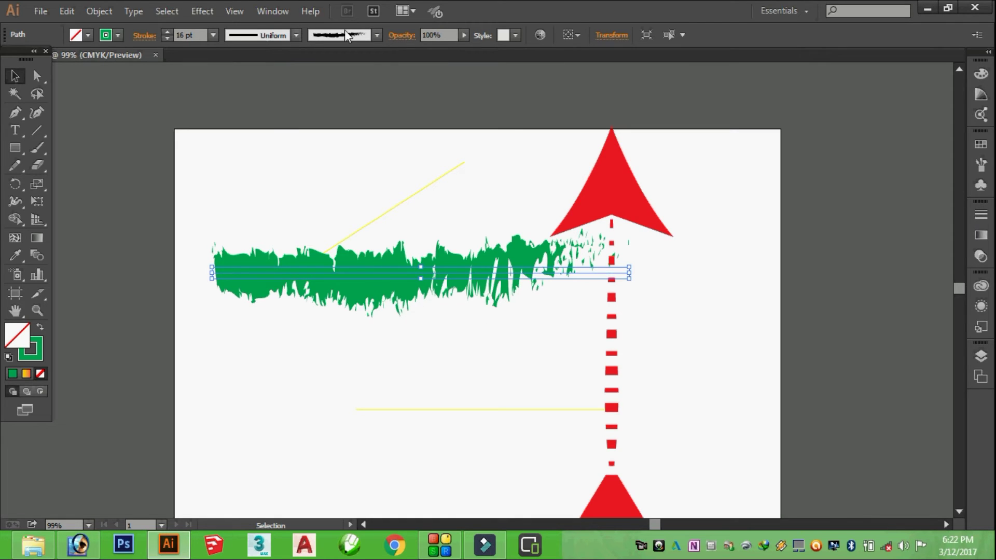
- Try the wavy 6.00 brush, then switch the line to the Denim Seam pattern brush
click(375, 38)
scroll(363, 119, down, 3)
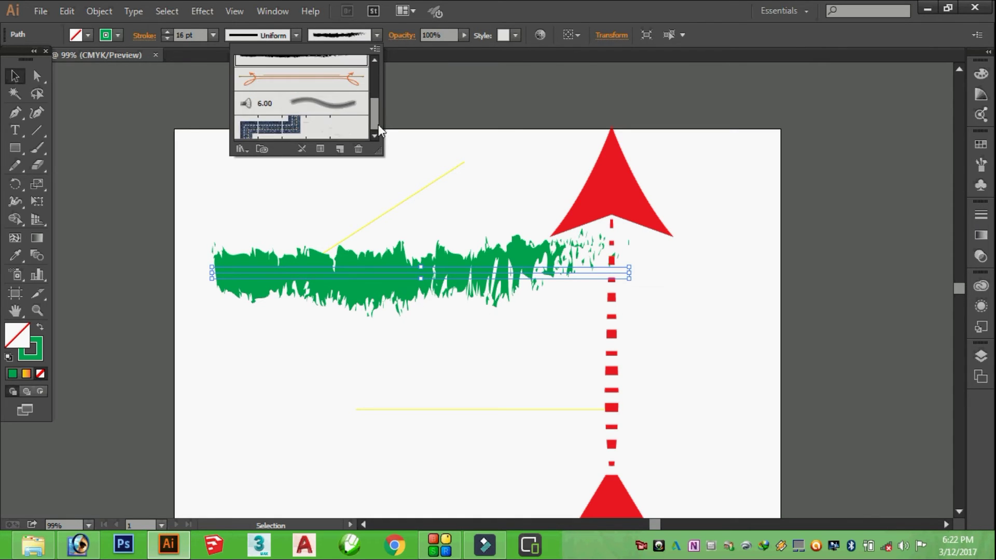
click(310, 105)
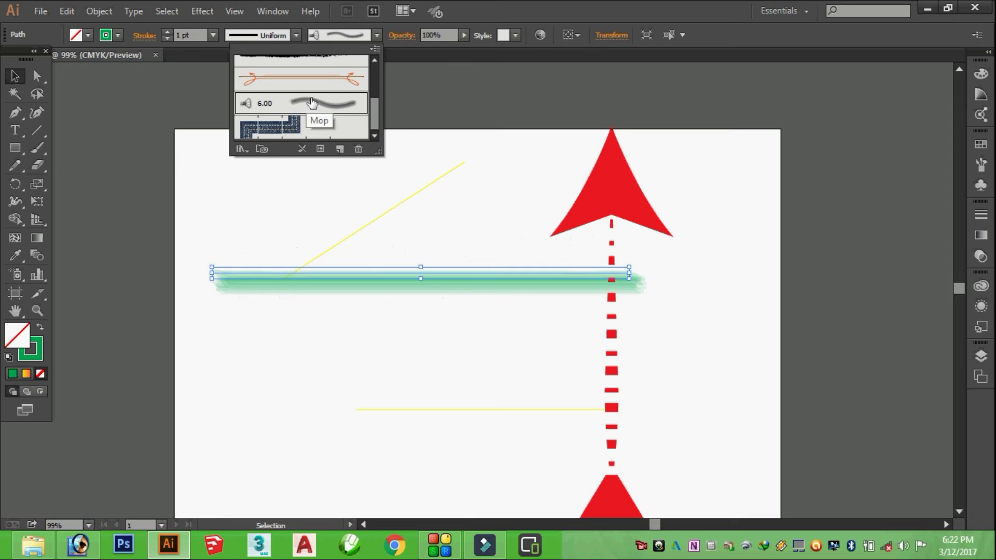
click(377, 33)
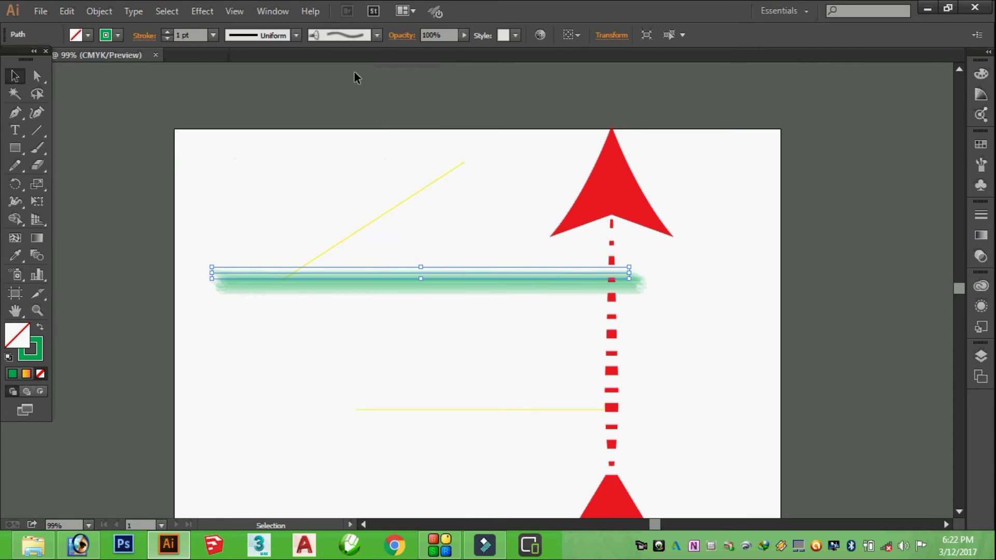
click(376, 34)
click(290, 127)
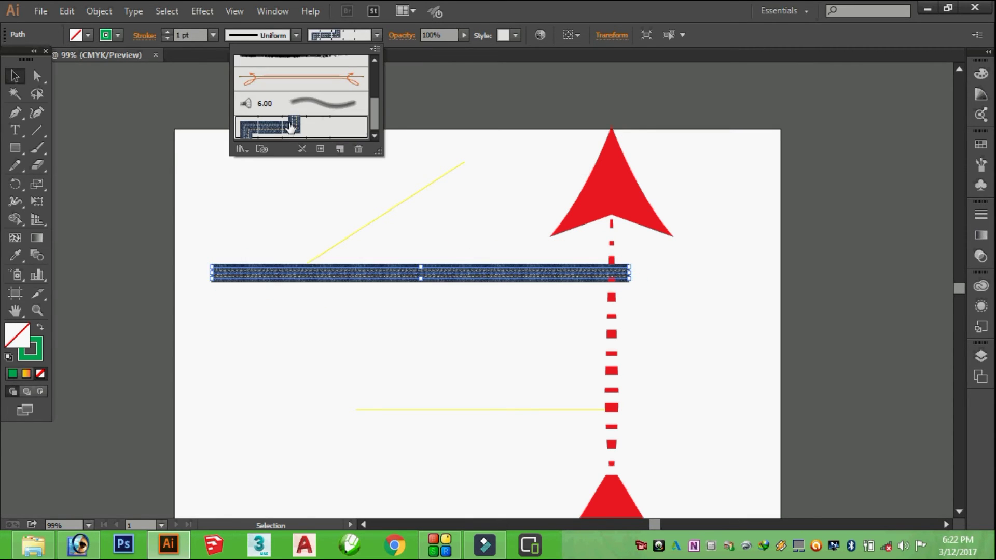
- Show the Brushes panel from the Window menu and enlarge it to see every brush
click(441, 206)
click(274, 12)
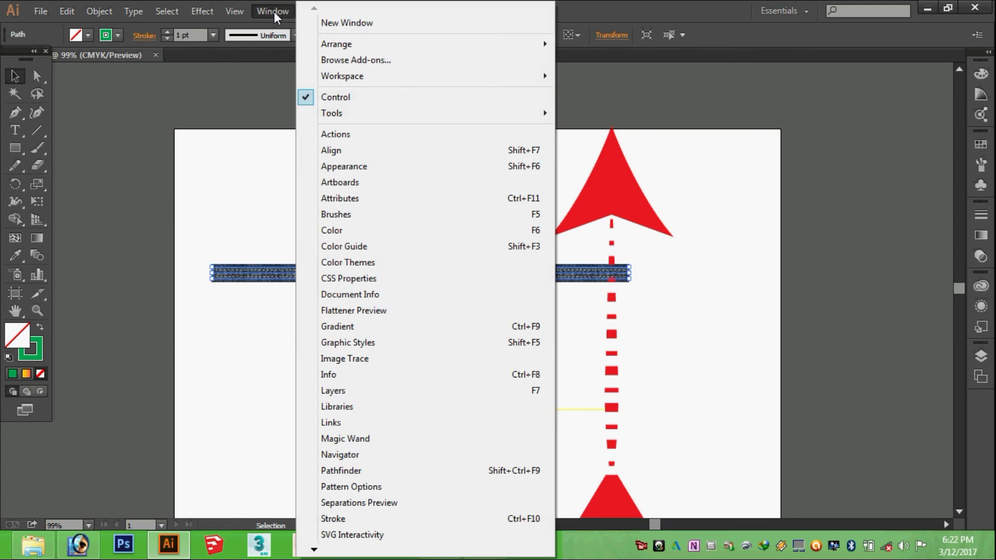
click(340, 214)
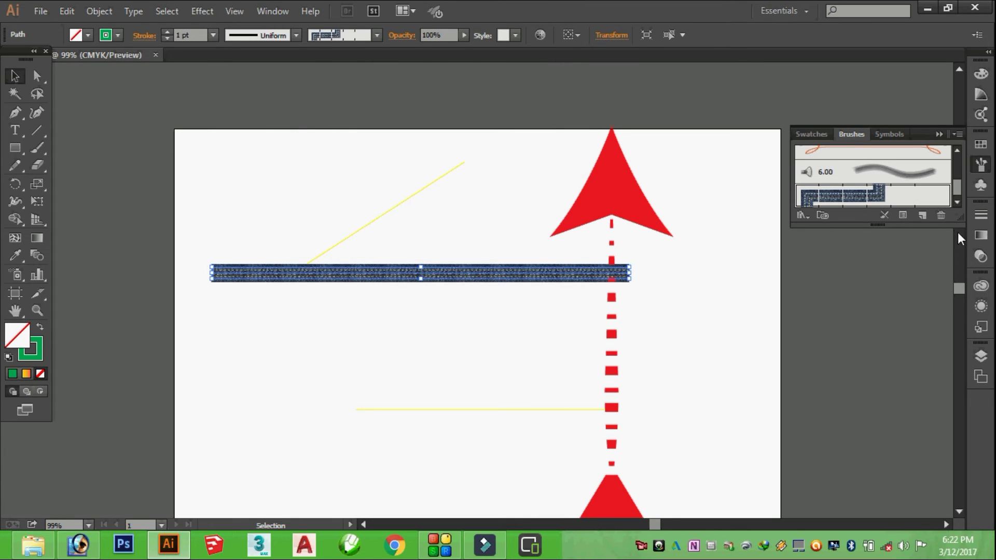
drag(958, 228, 985, 381)
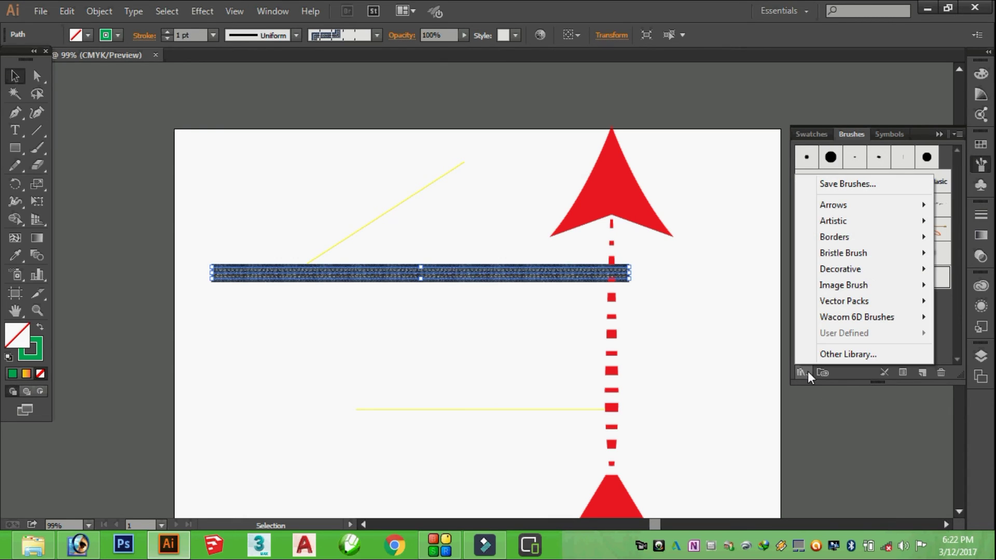
mouse_move(833, 221)
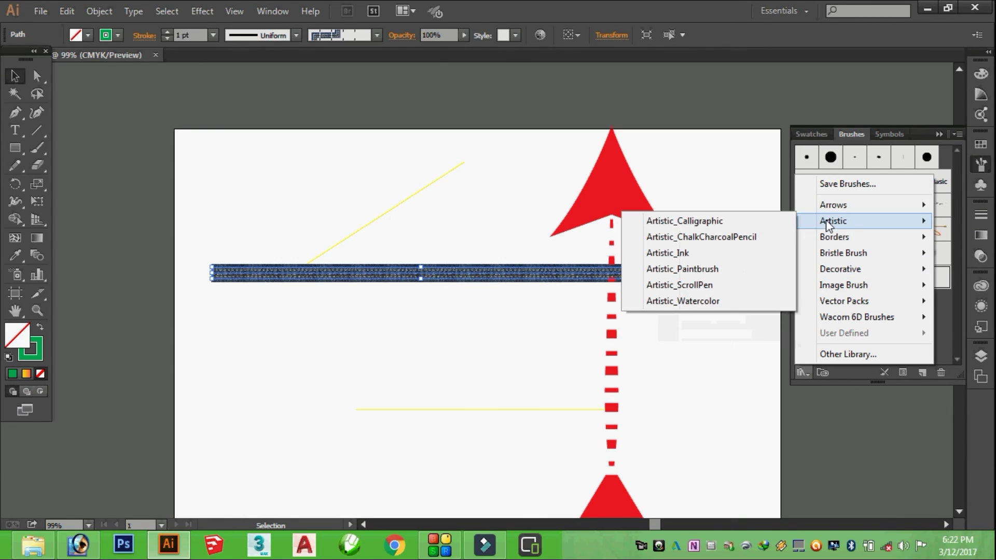
- Open the Artistic_ChalkCharcoalPencil library and try several chalk brushes on the line
click(695, 240)
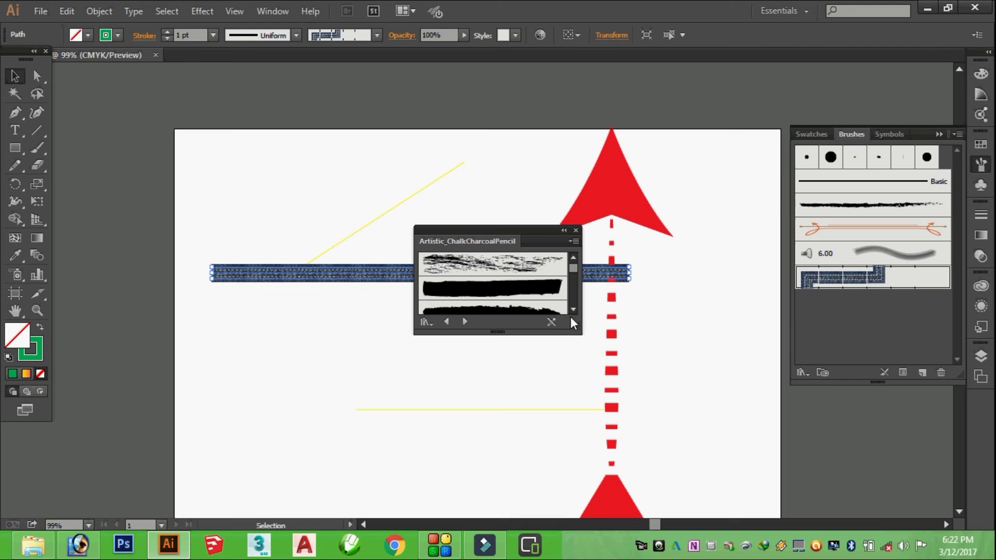
drag(575, 333, 615, 489)
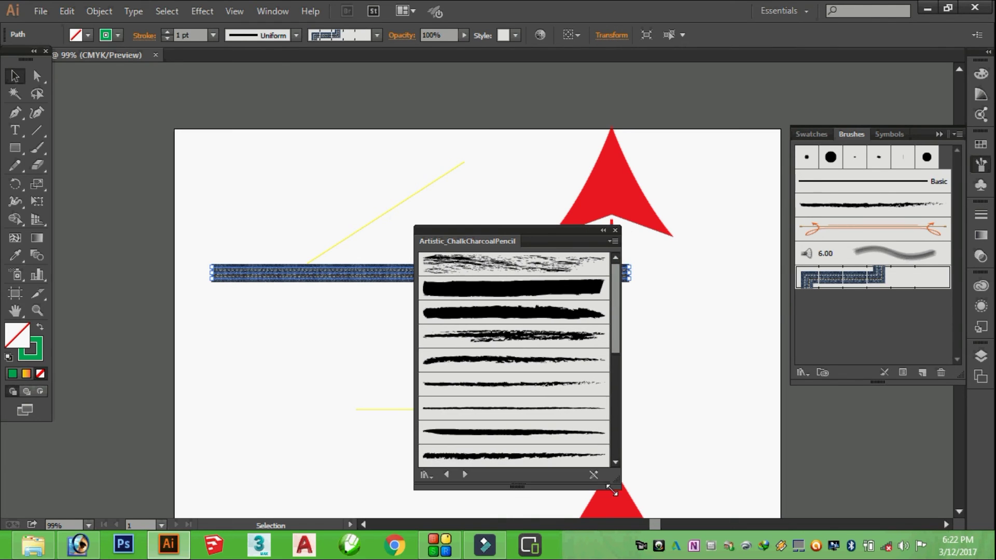
drag(496, 232, 706, 195)
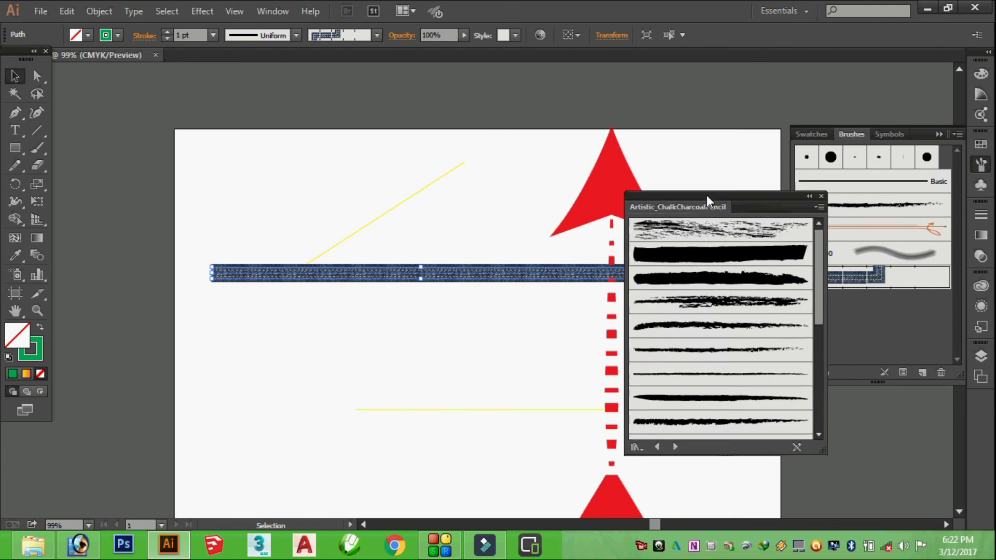
click(756, 299)
click(742, 344)
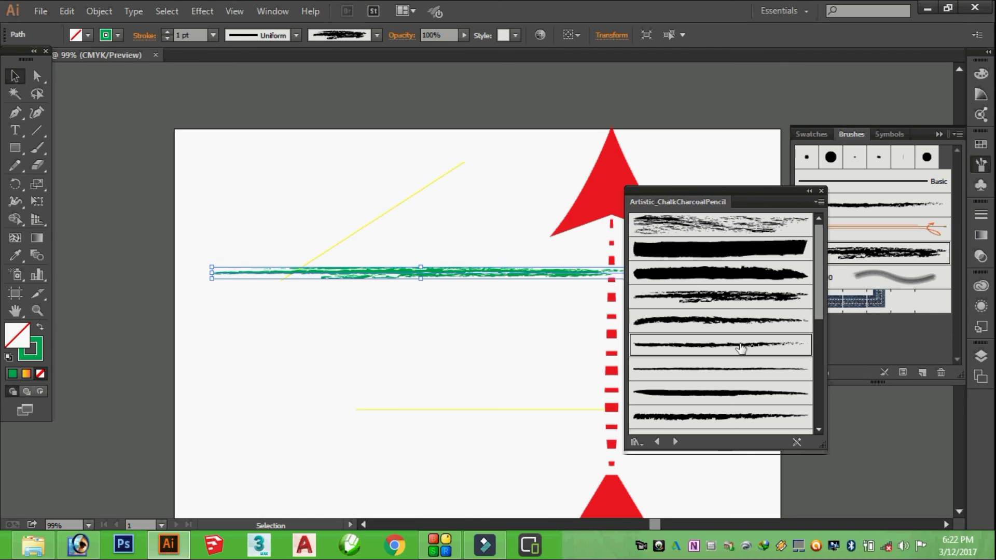
click(734, 394)
- Apply the rough charcoal brush to the line and close the library panel
scroll(822, 310, down, 5)
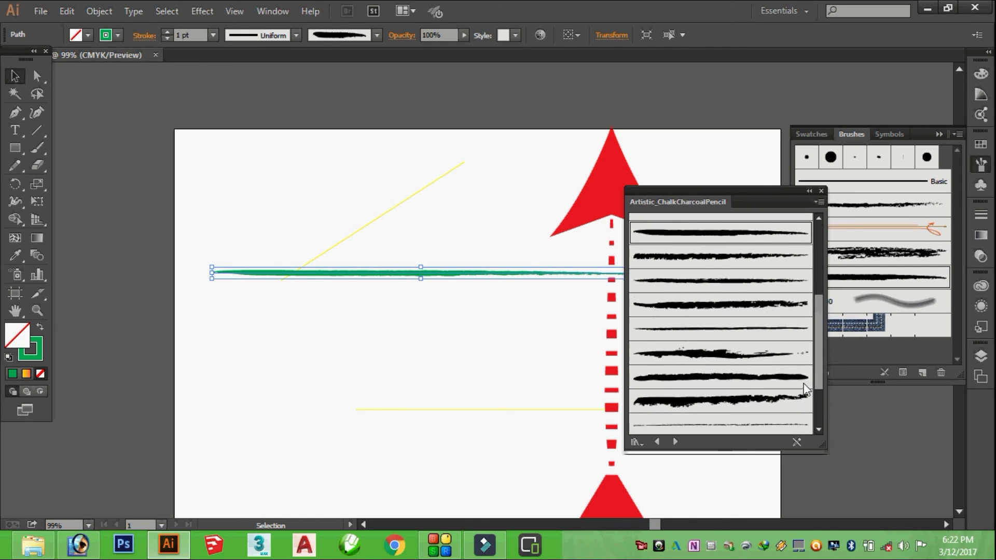
click(714, 345)
scroll(724, 363, down, 1)
scroll(724, 352, up, 1)
scroll(725, 352, up, 3)
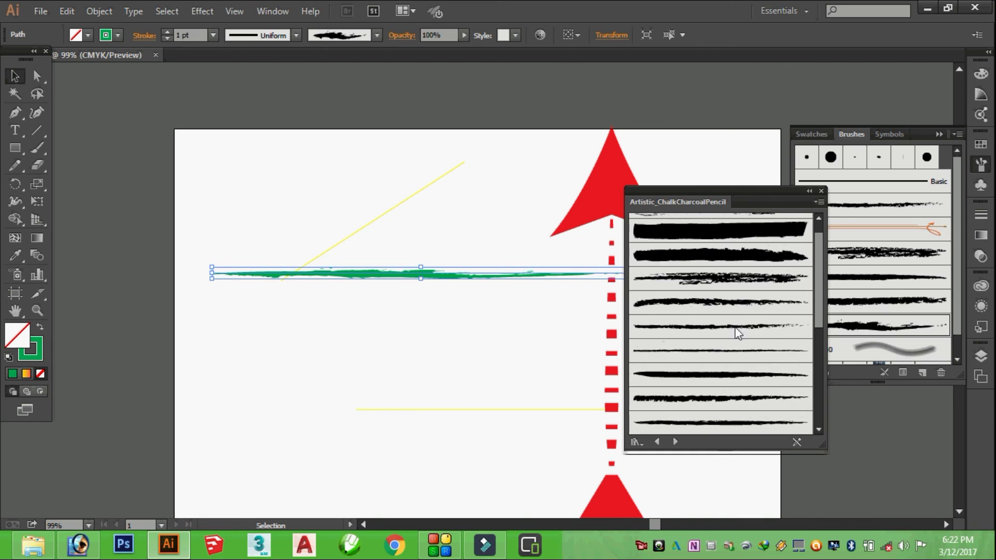
scroll(725, 351, up, 3)
click(821, 191)
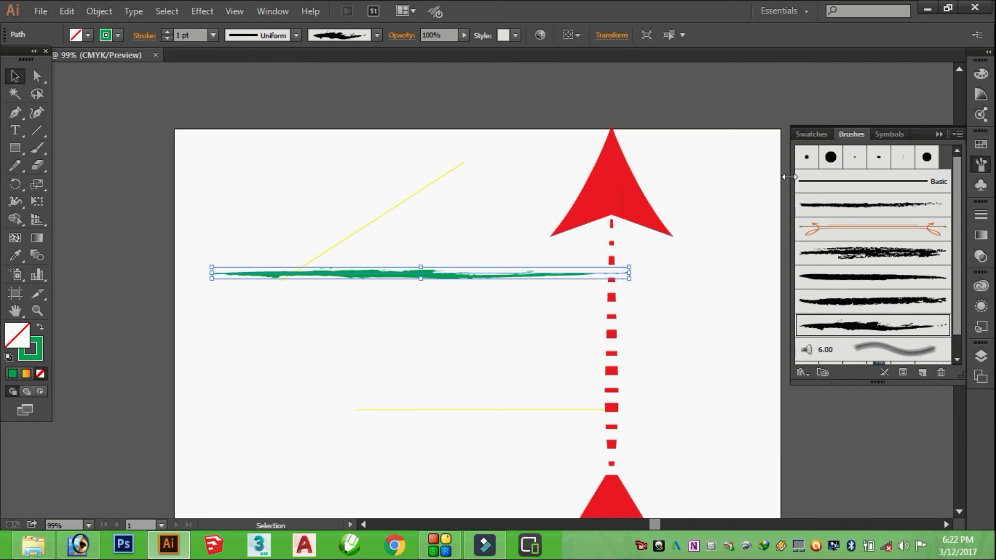